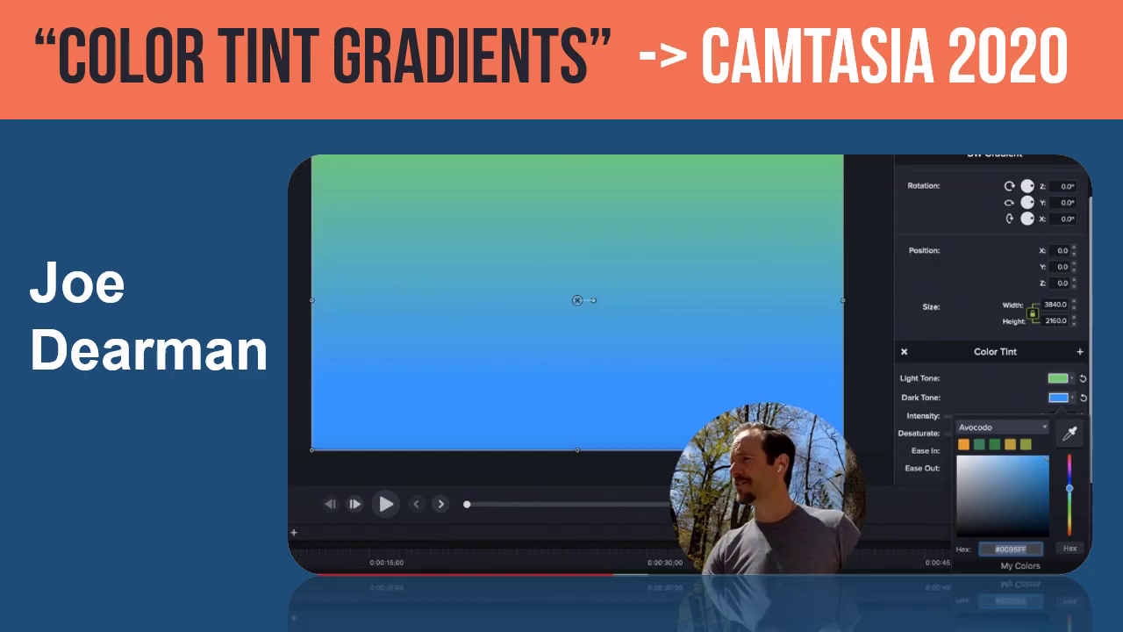
# Exit the full-screen slideshow to return to slide 4 in Normal view
pyautogui.press('Escape')
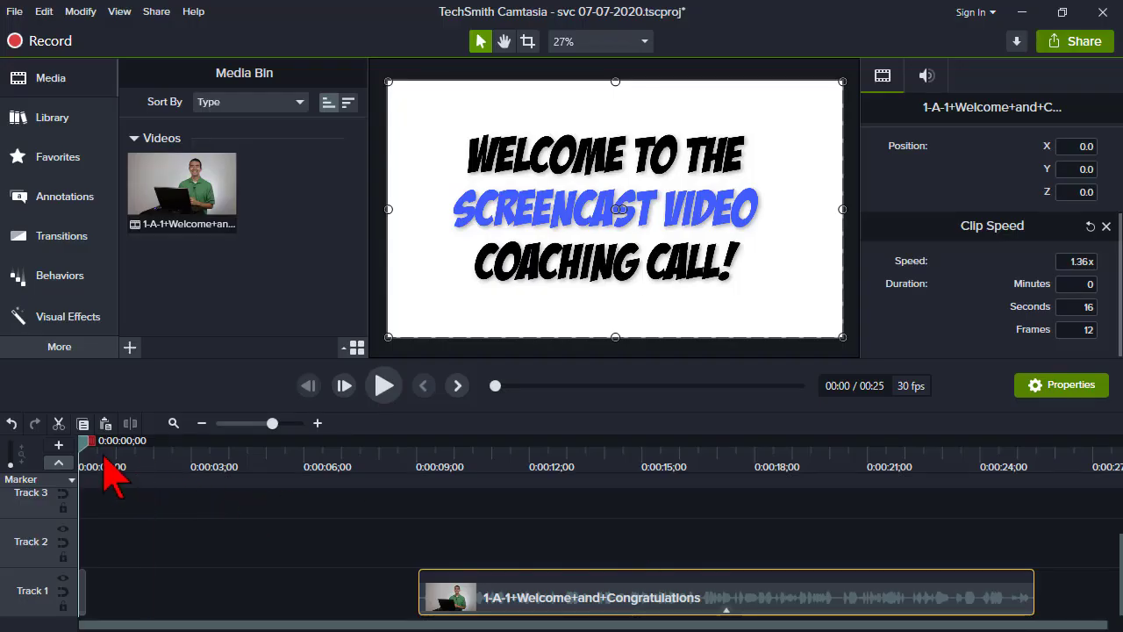
# Move the welcome clip later on Track 1 so the timeline start is empty
pyautogui.click(103, 455)
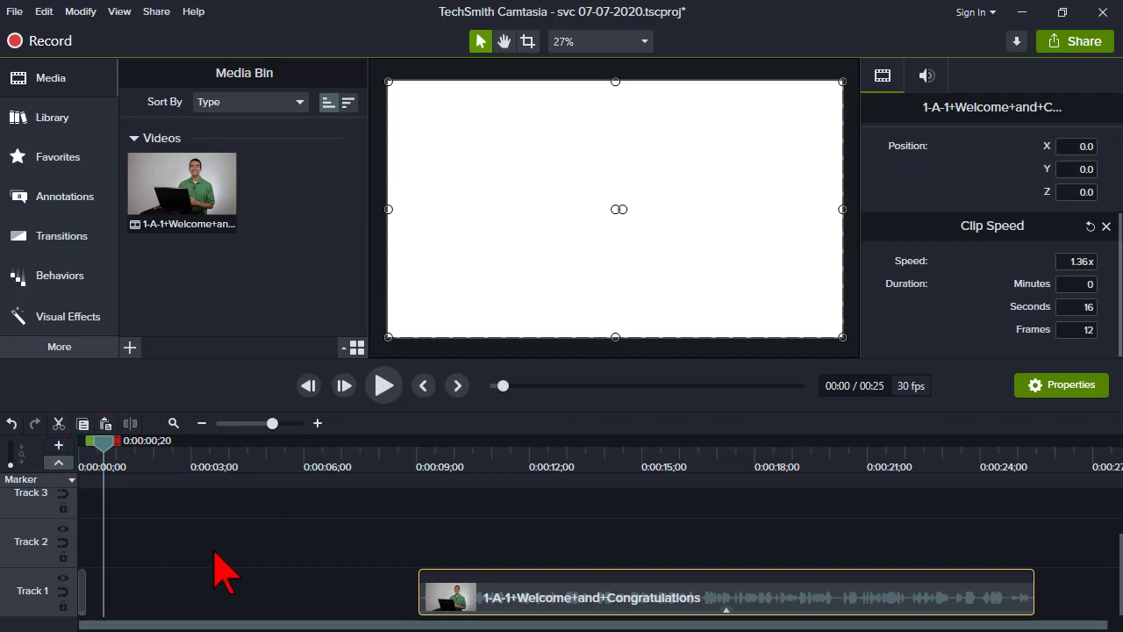
pyautogui.moveTo(430, 596); pyautogui.dragTo(933, 597)
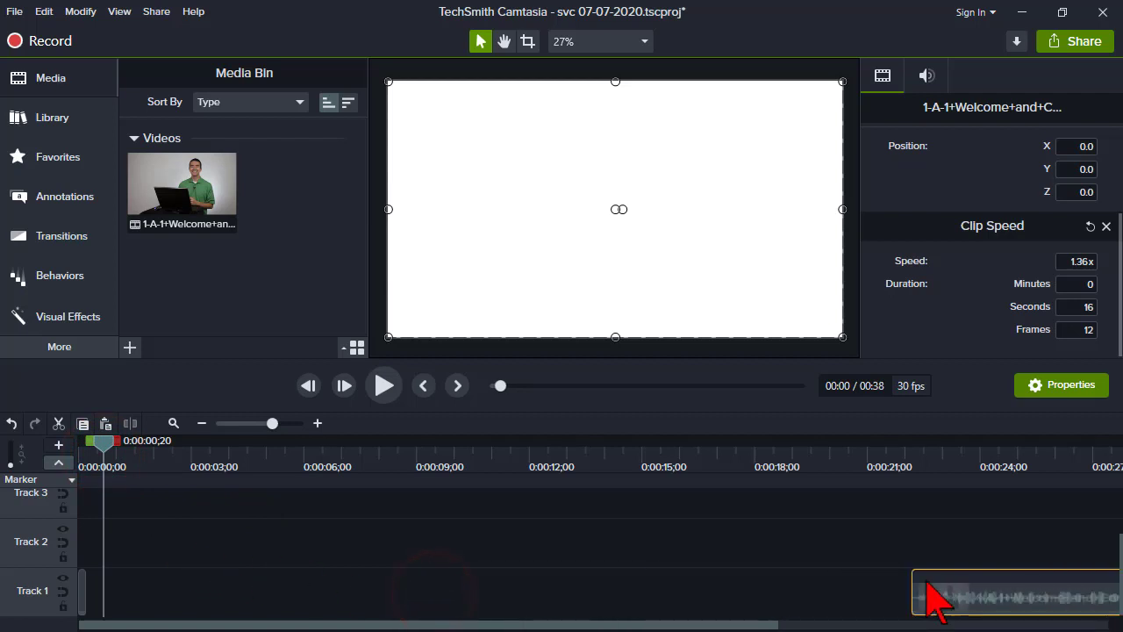
pyautogui.click(641, 619)
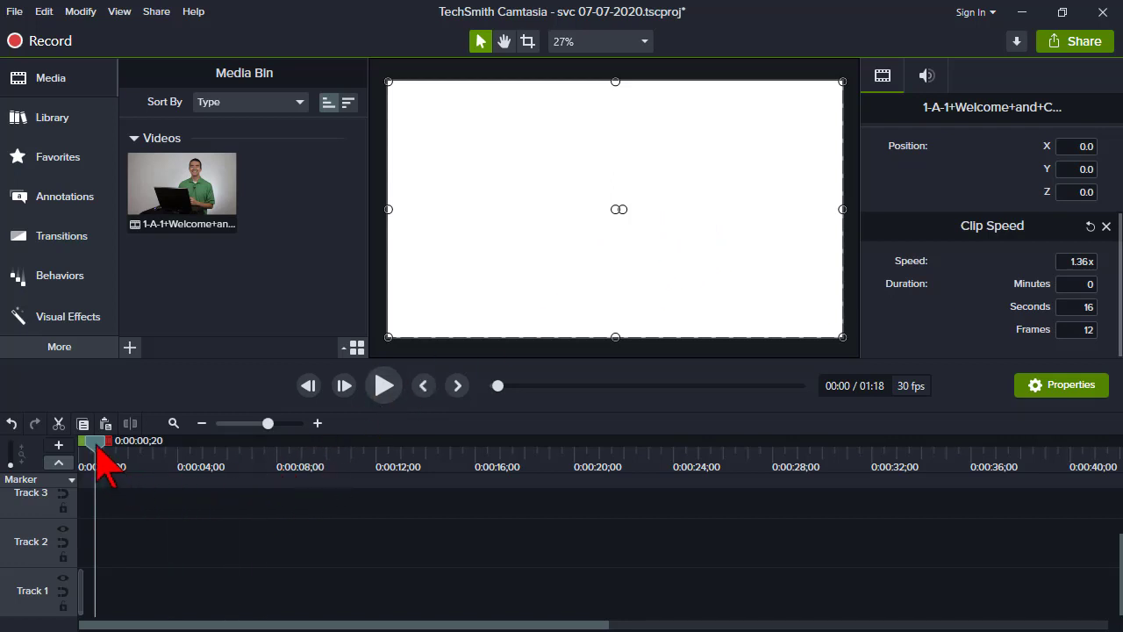
# Confirm the canvas stays at 1080p HD in Project Settings, closing without changes
pyautogui.click(644, 42)
pyautogui.click(675, 256)
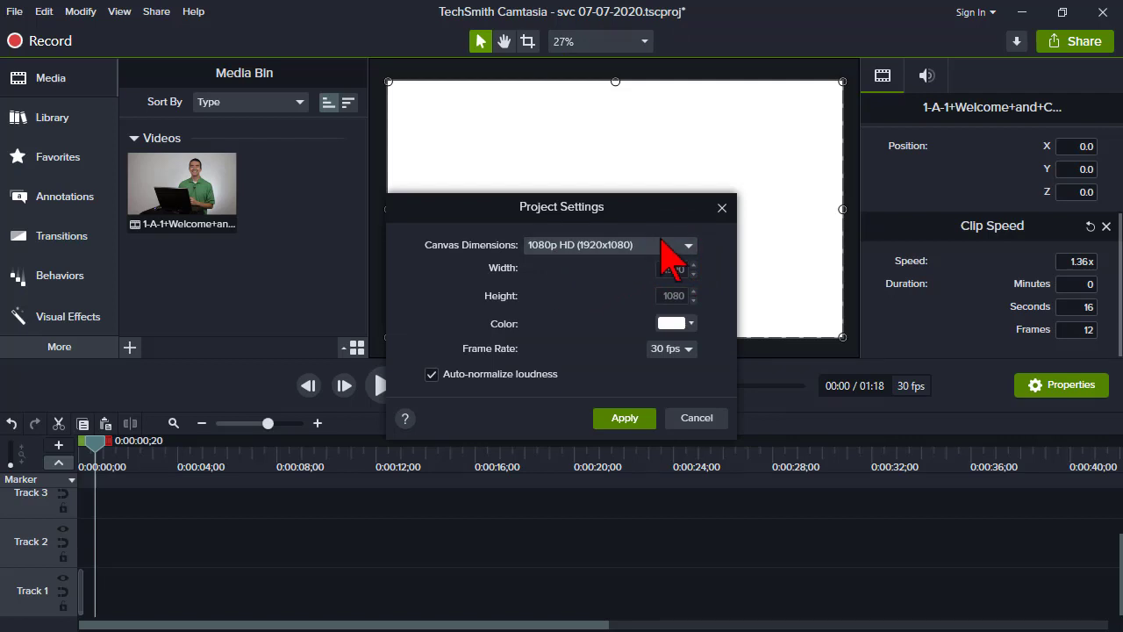
pyautogui.click(689, 246)
pyautogui.moveTo(697, 296); pyautogui.dragTo(685, 267)
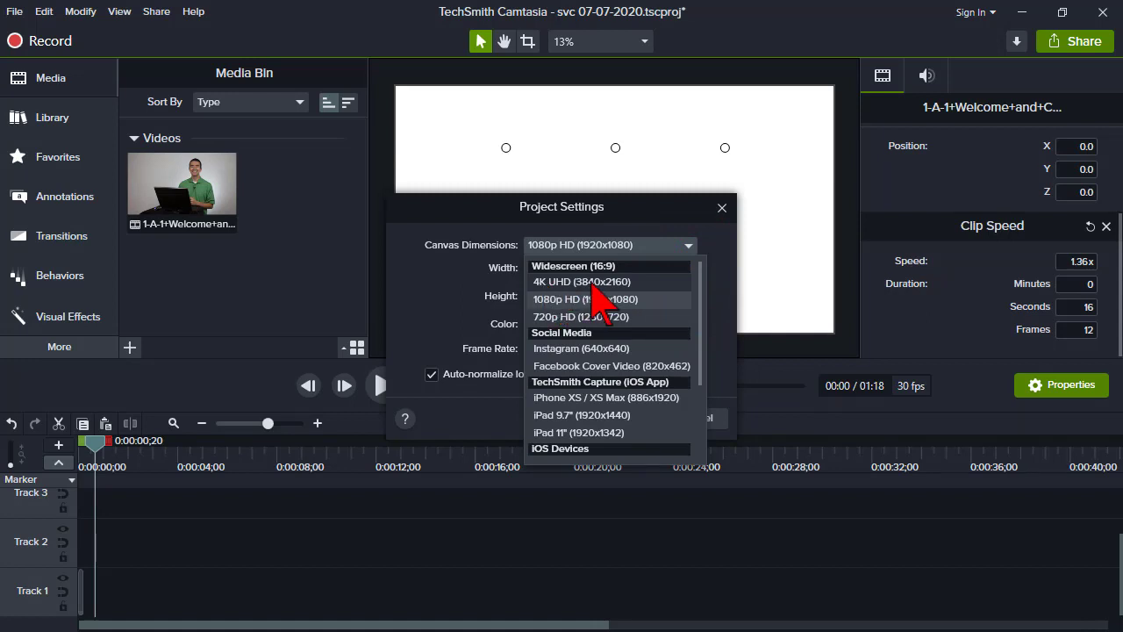
pyautogui.click(579, 207)
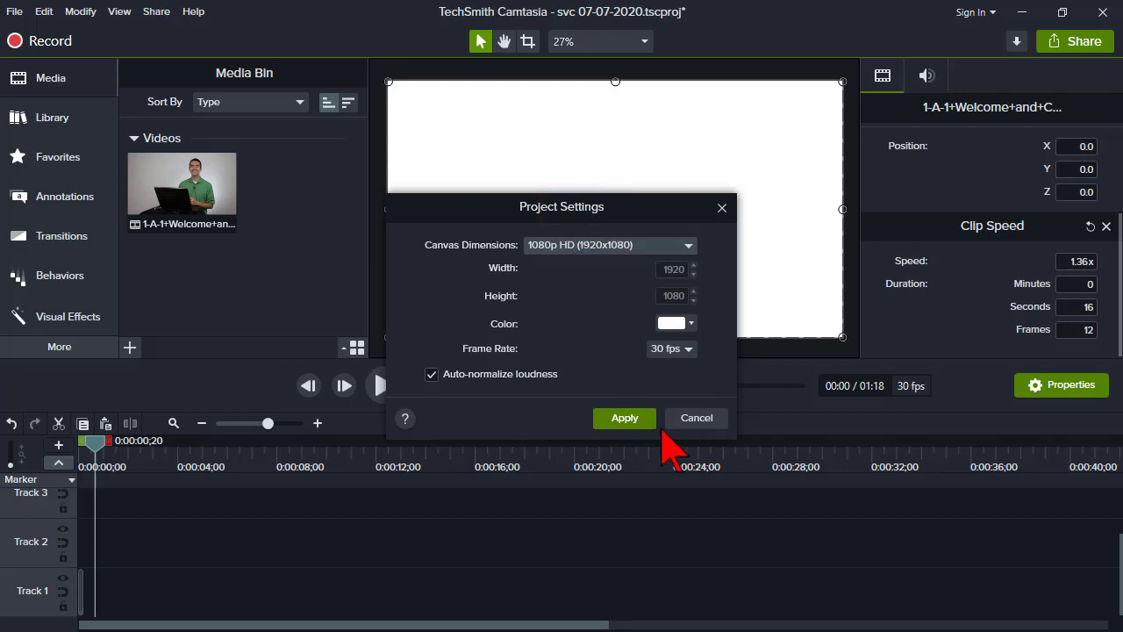
pyautogui.click(694, 420)
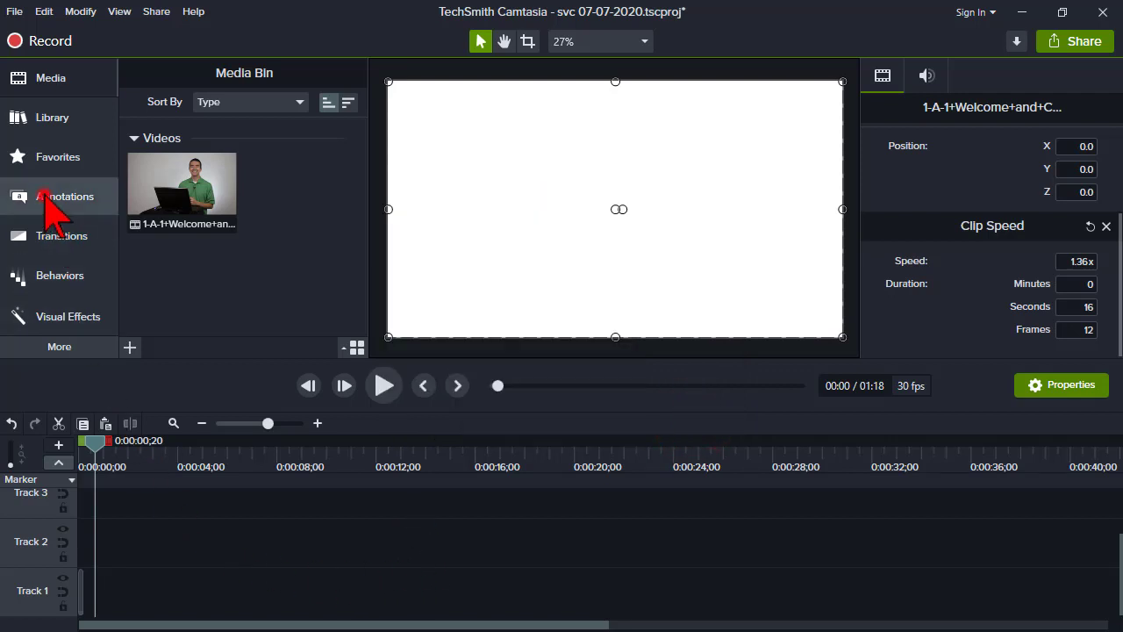
# Place a Bold-style dark rectangle shape on the canvas at the start of Track 1
pyautogui.click(44, 193)
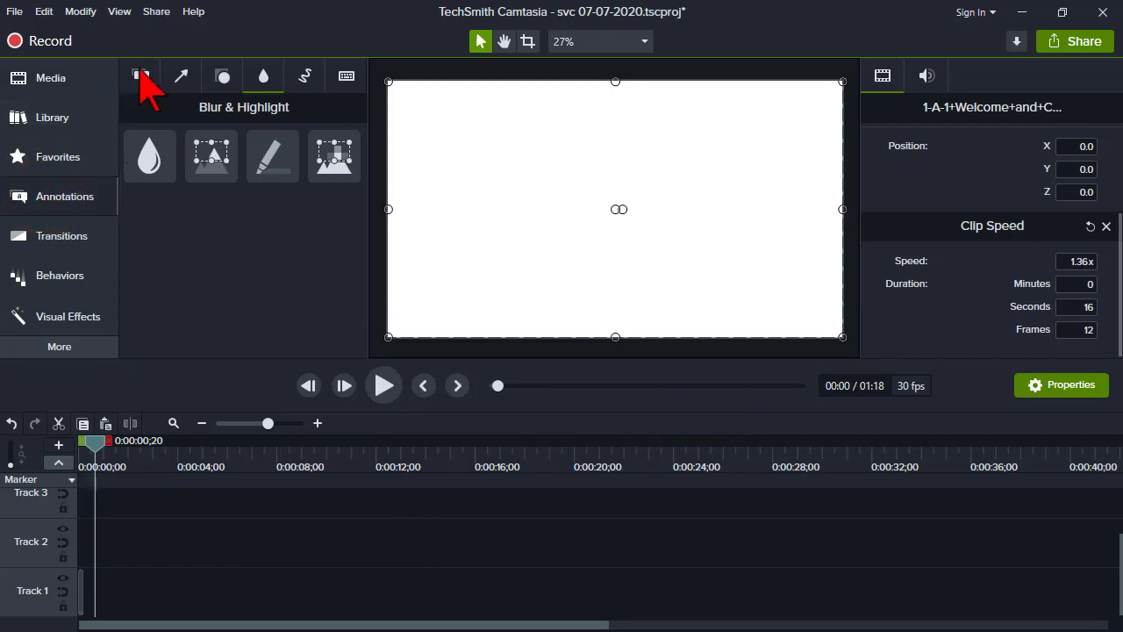
pyautogui.click(222, 77)
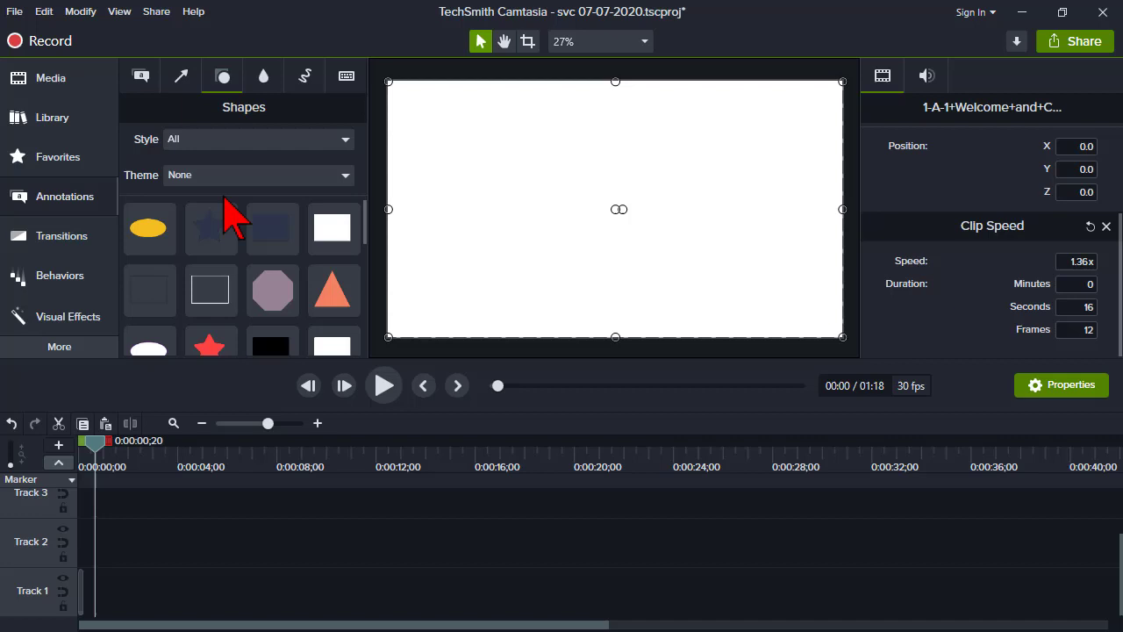
pyautogui.click(276, 141)
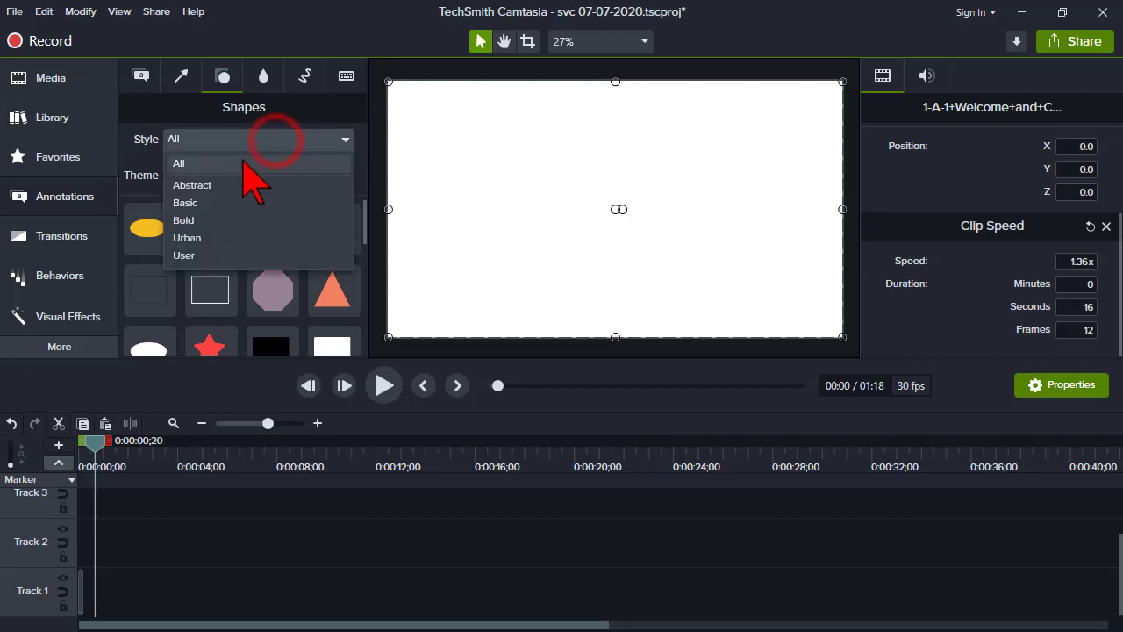
pyautogui.click(211, 219)
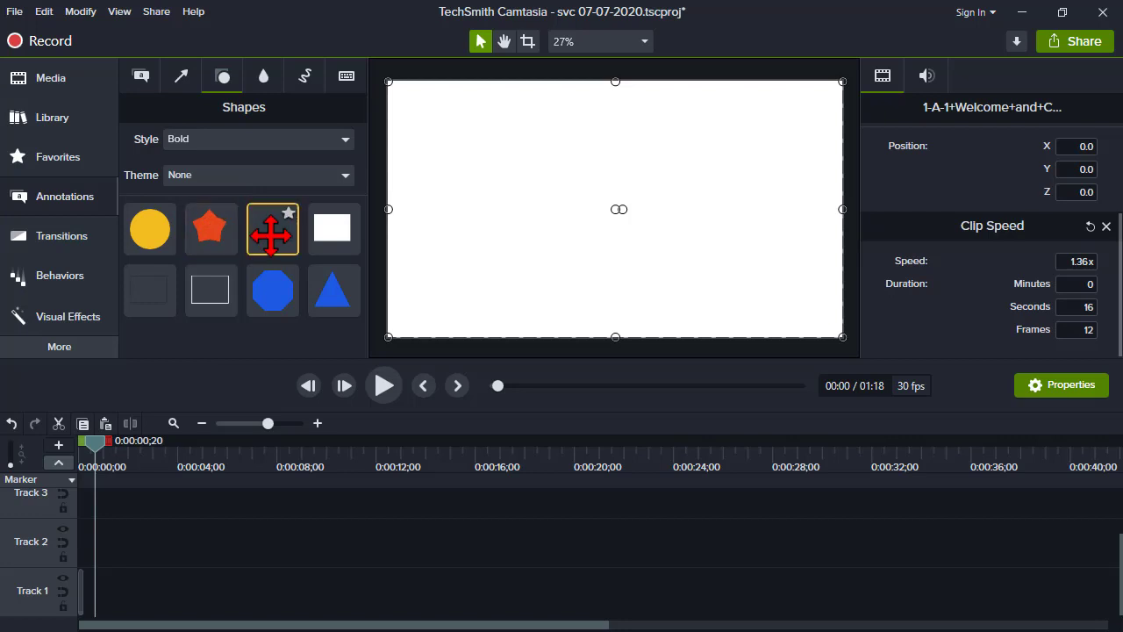
pyautogui.moveTo(271, 232)
pyautogui.mouseDown()
pyautogui.moveTo(431, 193)
pyautogui.moveTo(420, 100)
pyautogui.moveTo(459, 126)
pyautogui.moveTo(509, 321)
pyautogui.moveTo(842, 332)
pyautogui.mouseUp()
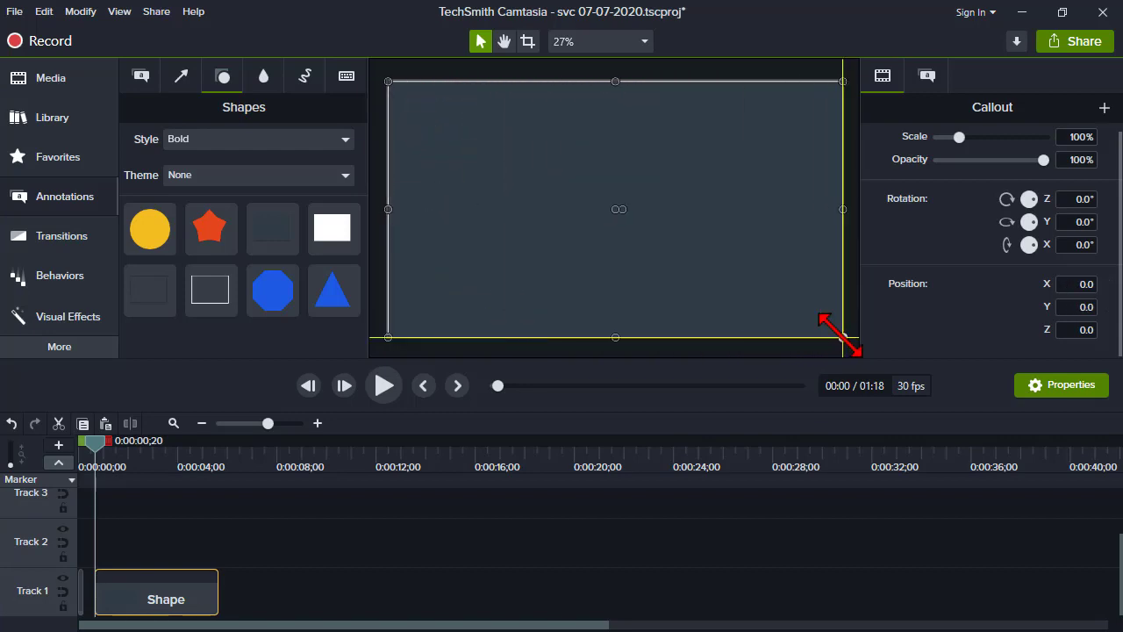
# Fill the rectangle with black from the CS 9 - 2 colour set
pyautogui.click(926, 75)
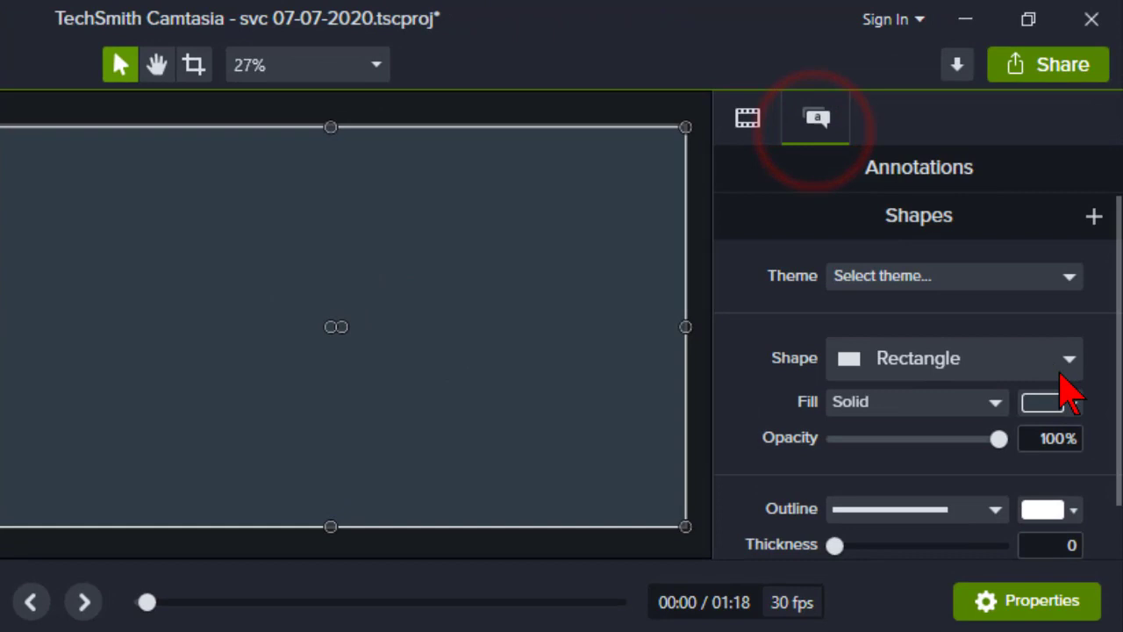
pyautogui.click(1070, 368)
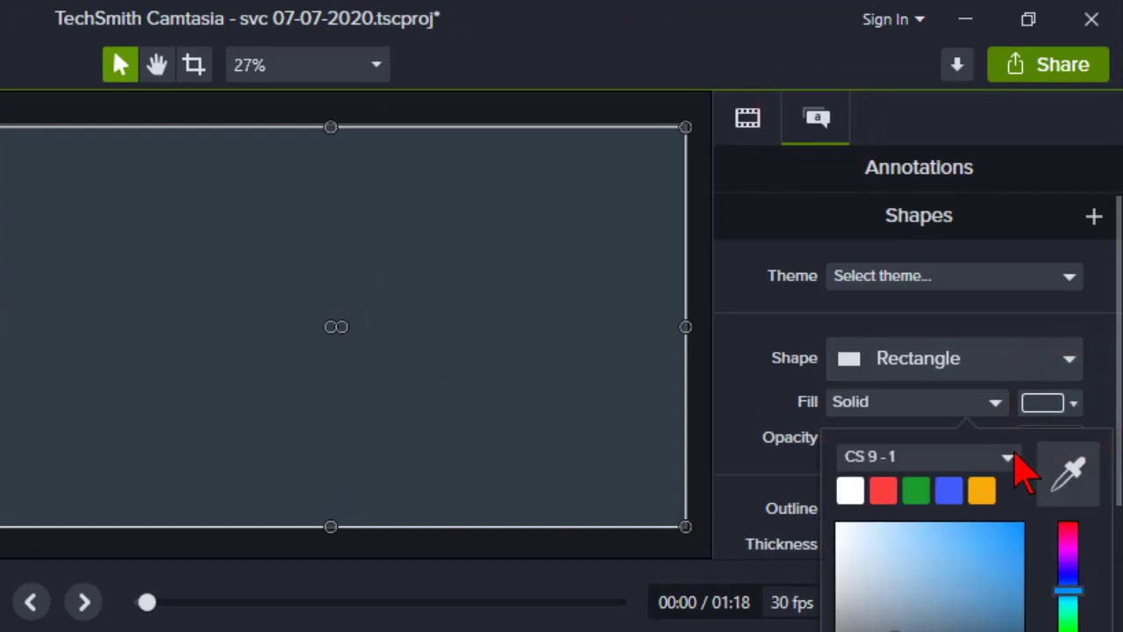
pyautogui.click(1008, 457)
pyautogui.click(895, 615)
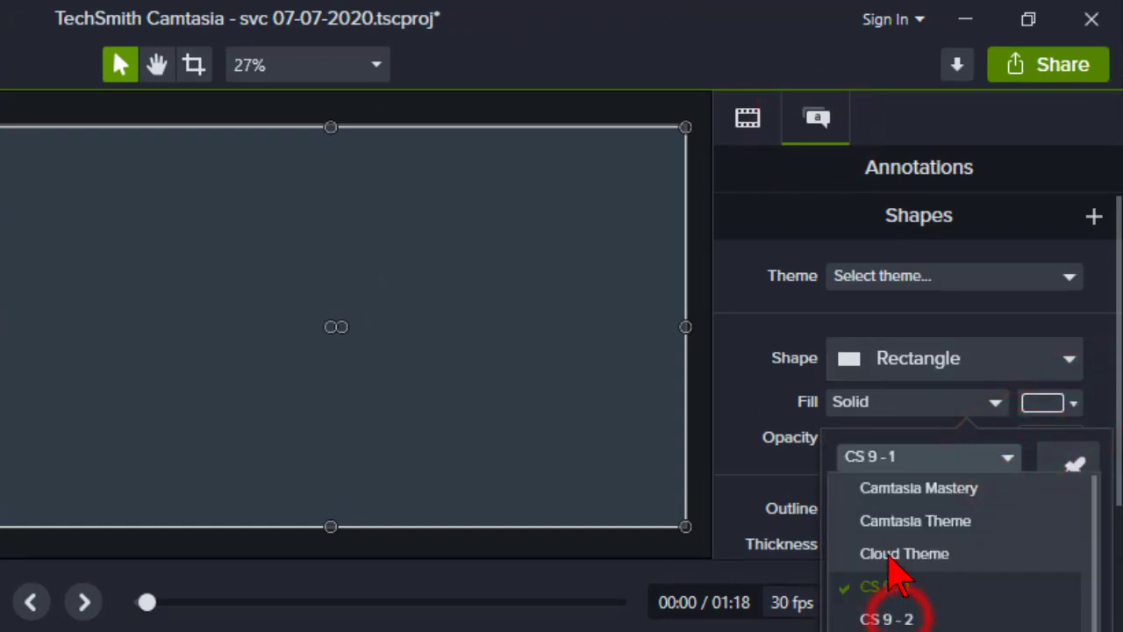
pyautogui.click(851, 492)
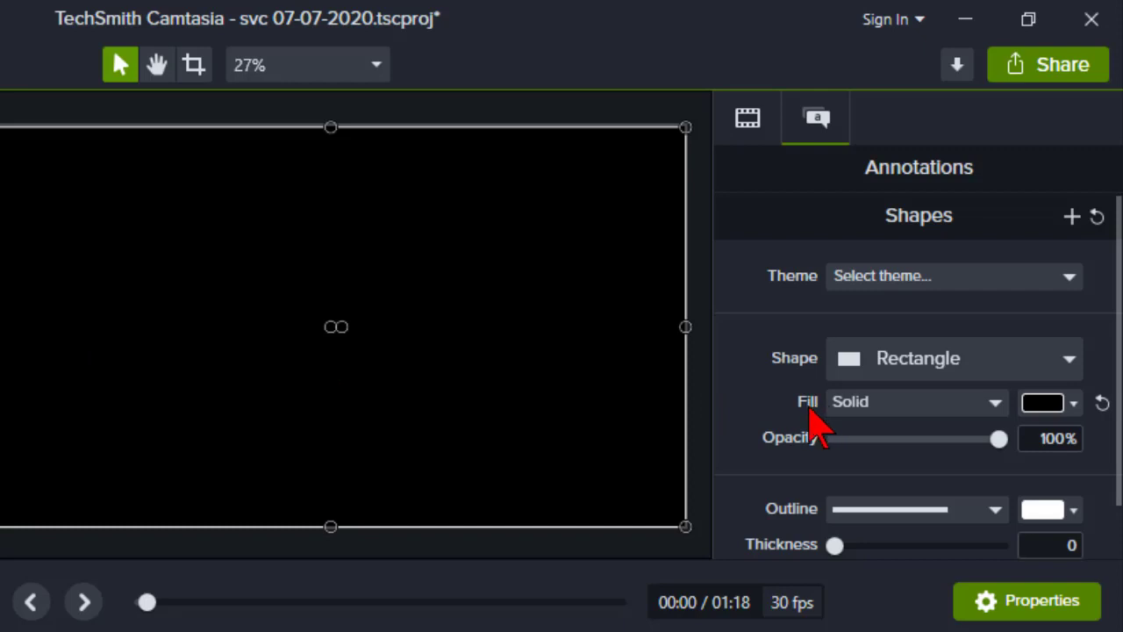
# Change the rectangle's fill type to Gradient and enlarge the canvas preview area
pyautogui.click(996, 402)
pyautogui.click(890, 465)
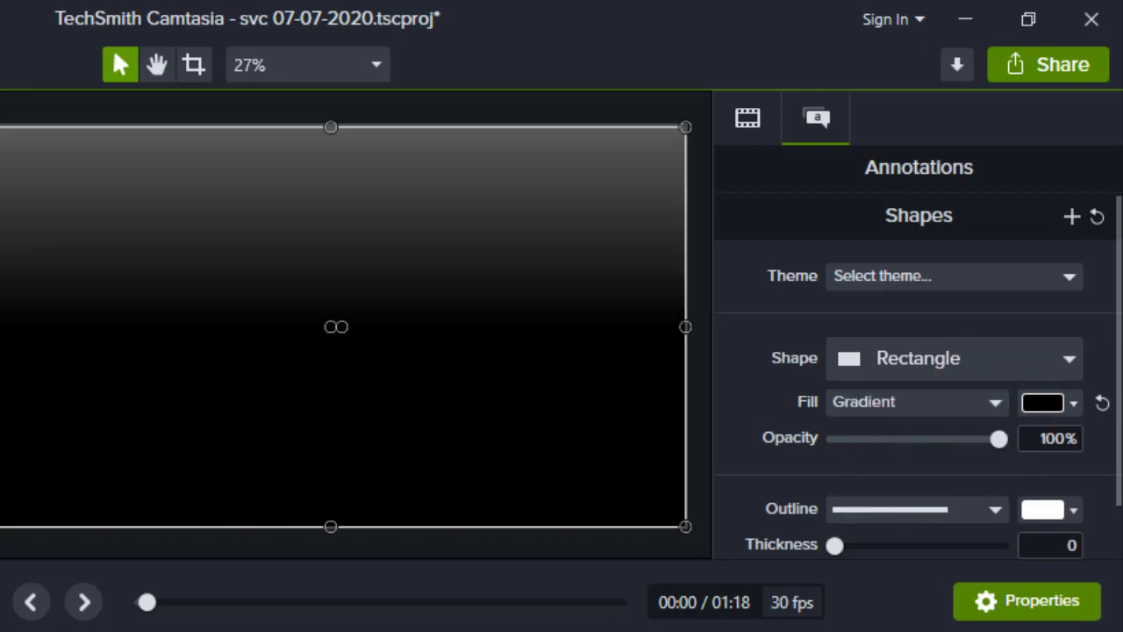
pyautogui.moveTo(271, 558); pyautogui.dragTo(272, 628)
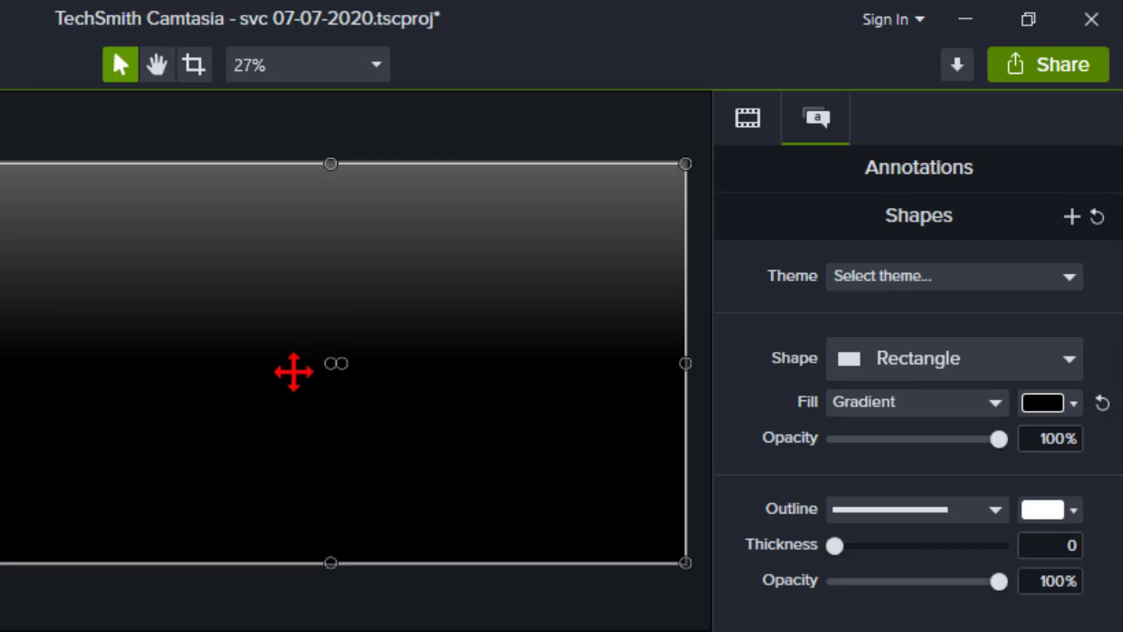
# Stretch the rectangle down to double its height, then fit the canvas back in view
pyautogui.hotkey('ctrl', 'z')
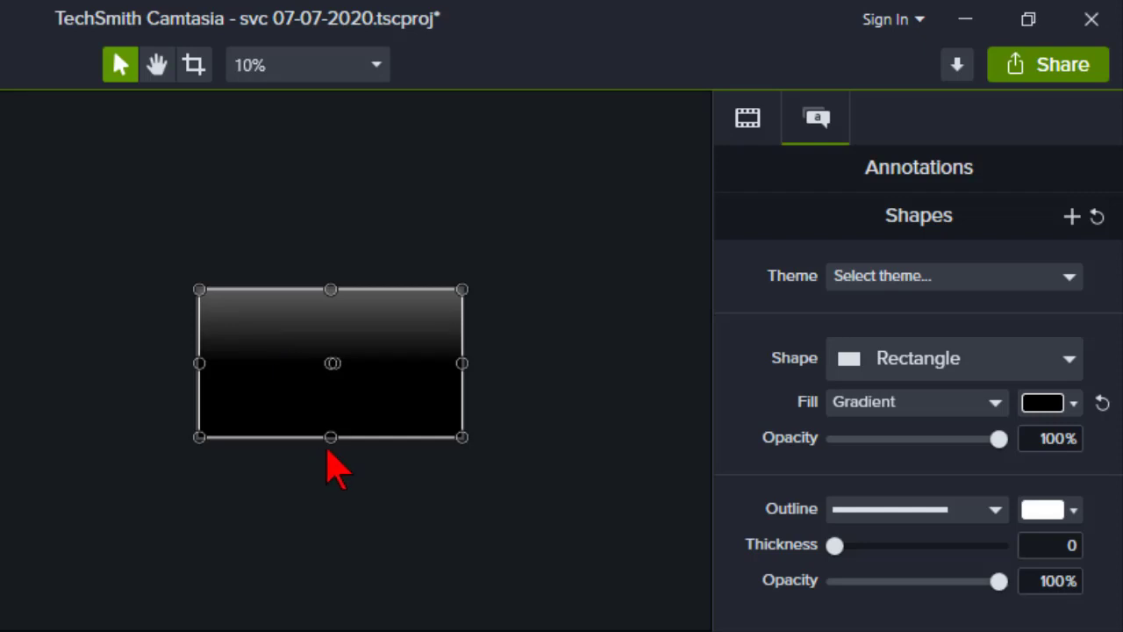
pyautogui.moveTo(333, 441); pyautogui.dragTo(327, 577)
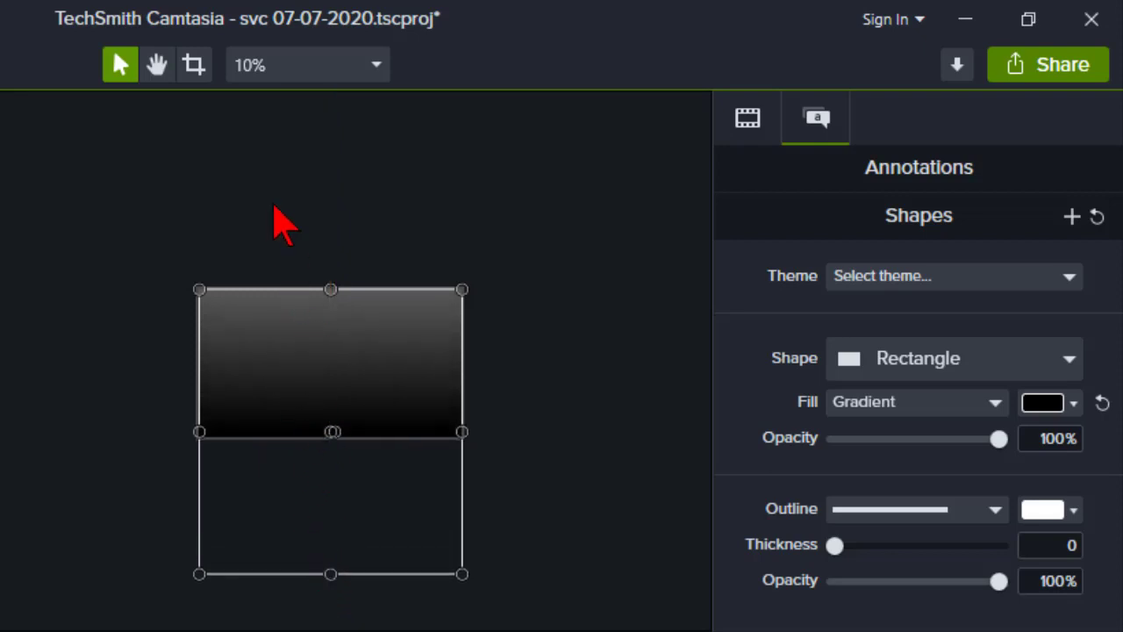
pyautogui.click(287, 77)
pyautogui.click(283, 103)
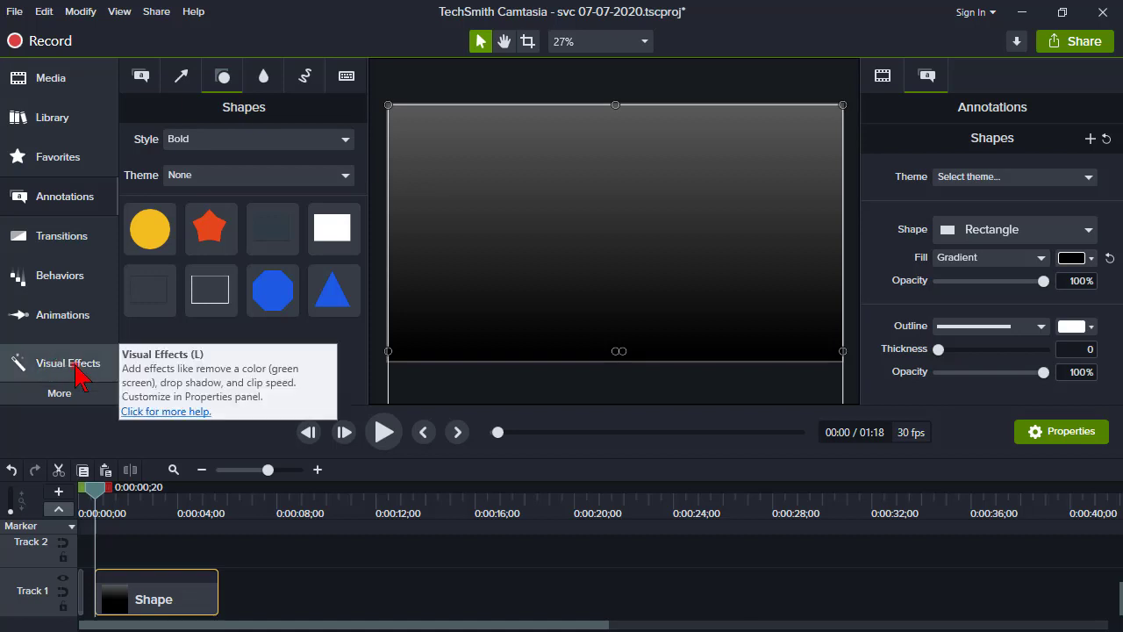
# Apply Color Adjustment to the rectangle and set its brightness to 100
pyautogui.click(69, 367)
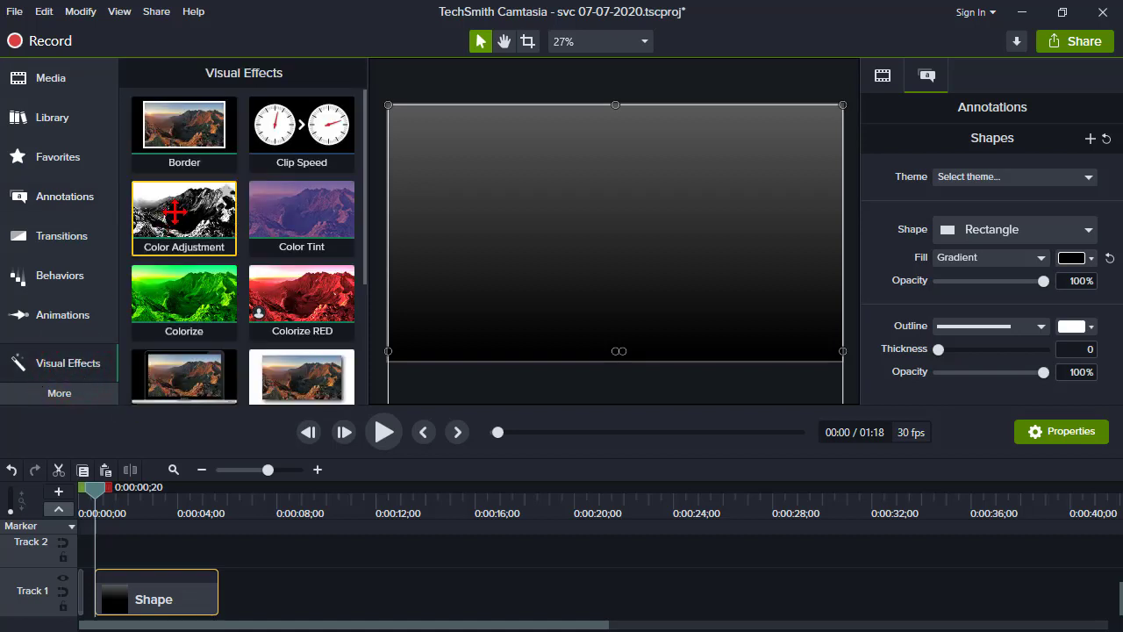
pyautogui.moveTo(174, 212); pyautogui.dragTo(457, 220)
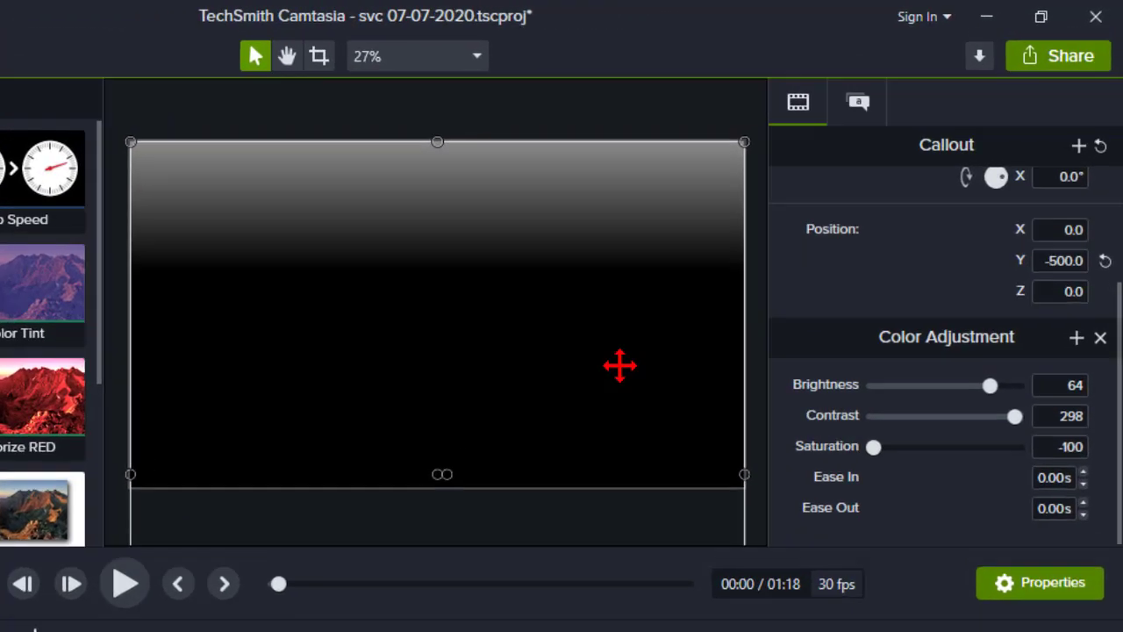
pyautogui.click(989, 383)
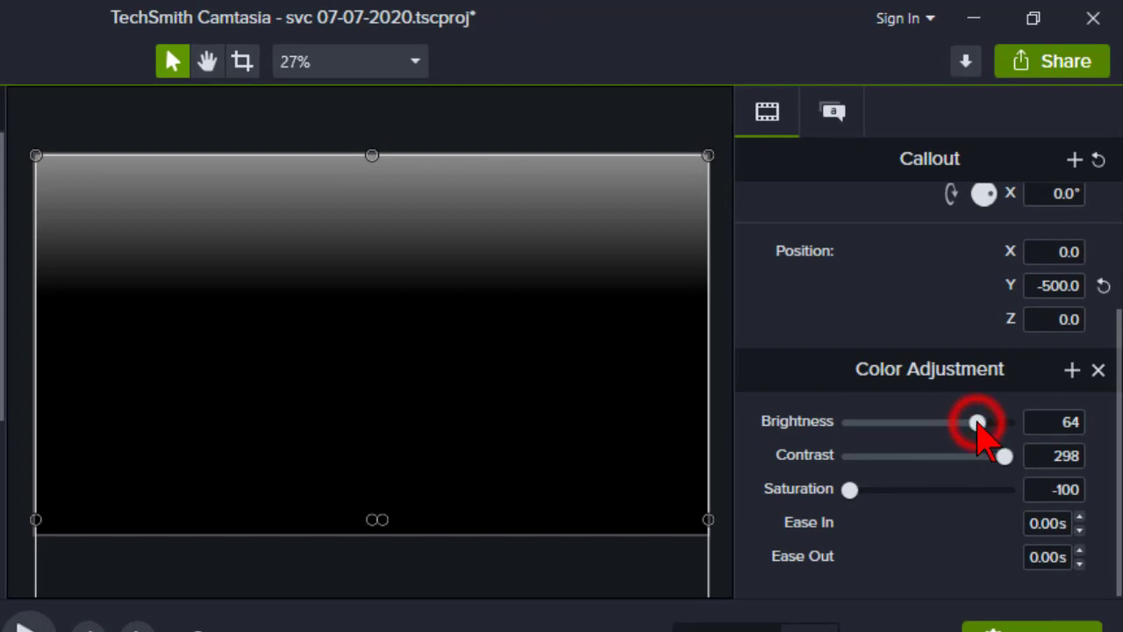
pyautogui.moveTo(978, 424); pyautogui.dragTo(1035, 443)
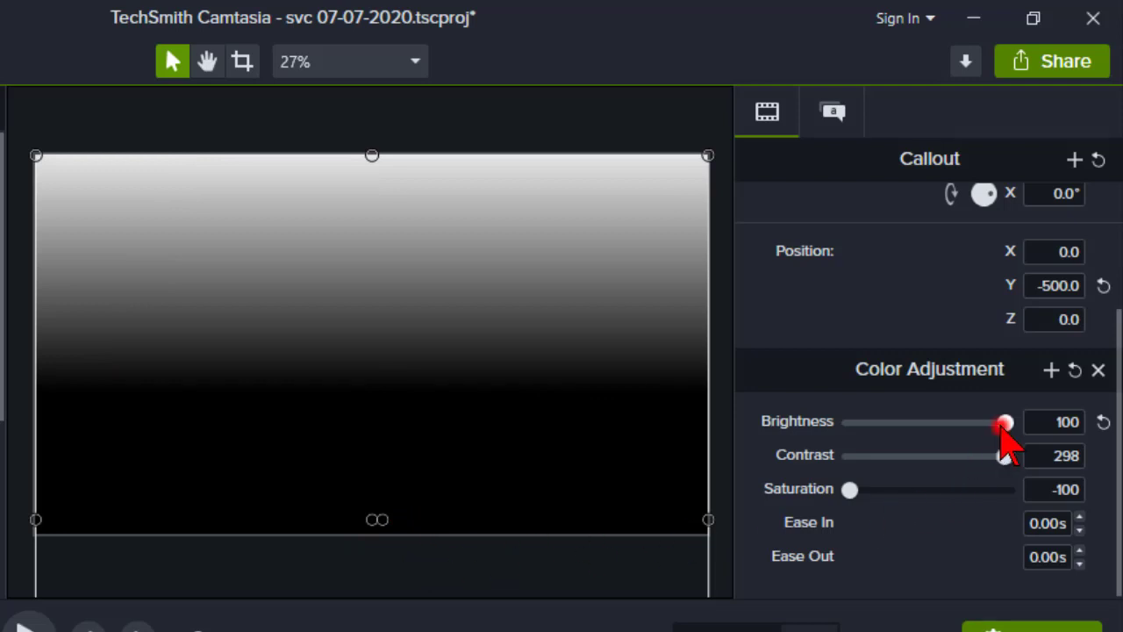
pyautogui.moveTo(1002, 424); pyautogui.dragTo(1025, 429)
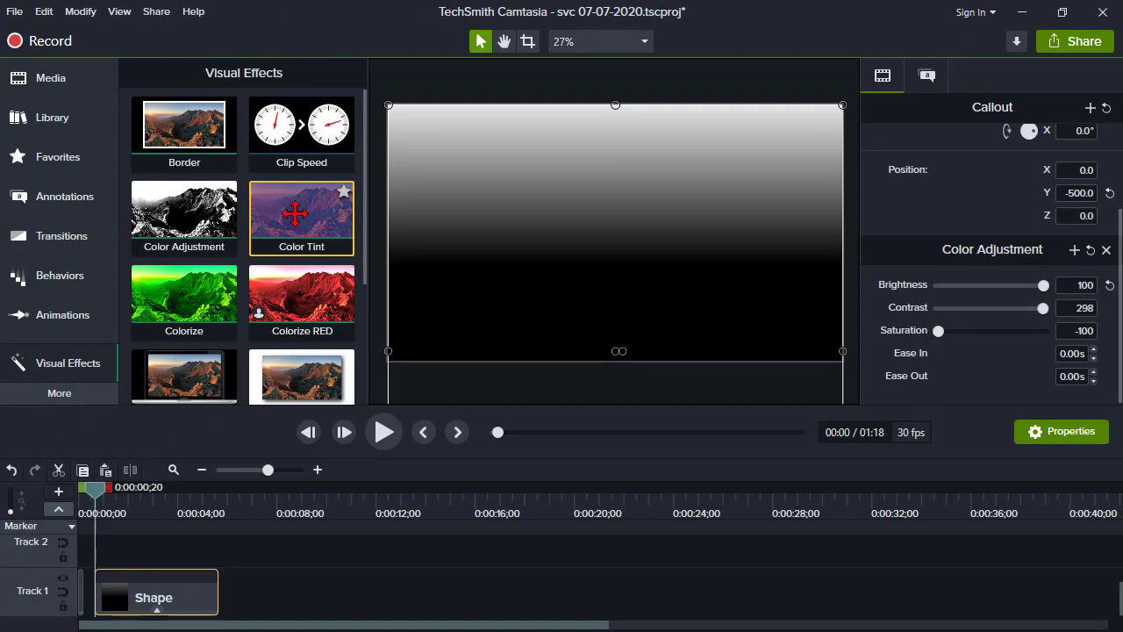
# Apply Color Tint to the gradient shape and check its light tone colour in Properties
pyautogui.moveTo(294, 213); pyautogui.dragTo(458, 227)
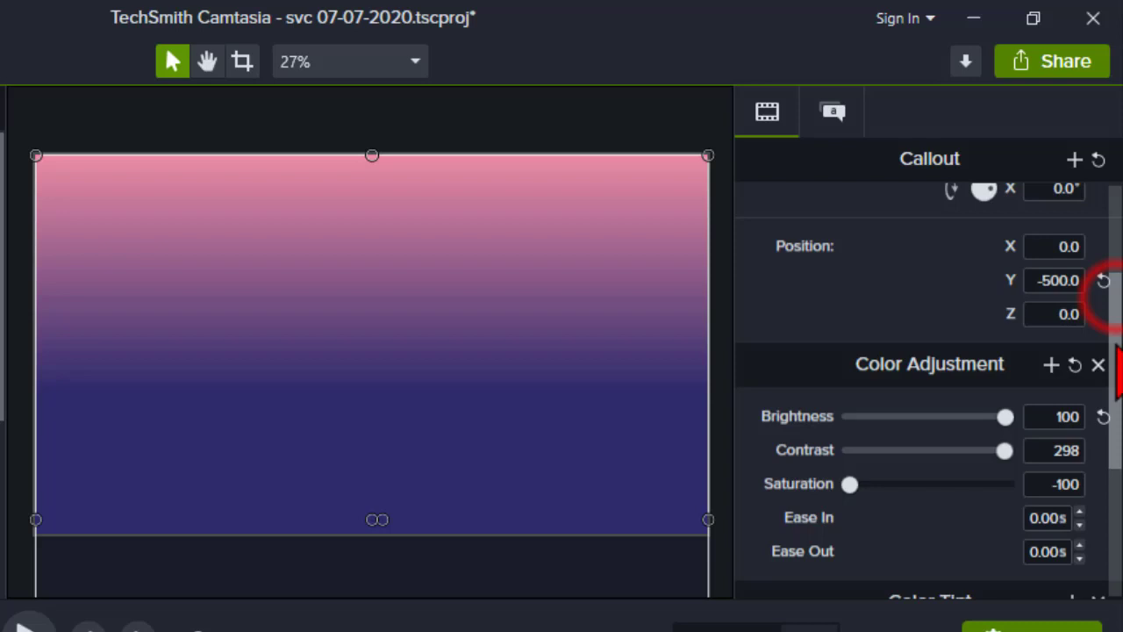
pyautogui.moveTo(1116, 206); pyautogui.dragTo(1118, 289)
pyautogui.moveTo(1116, 425); pyautogui.dragTo(1115, 458)
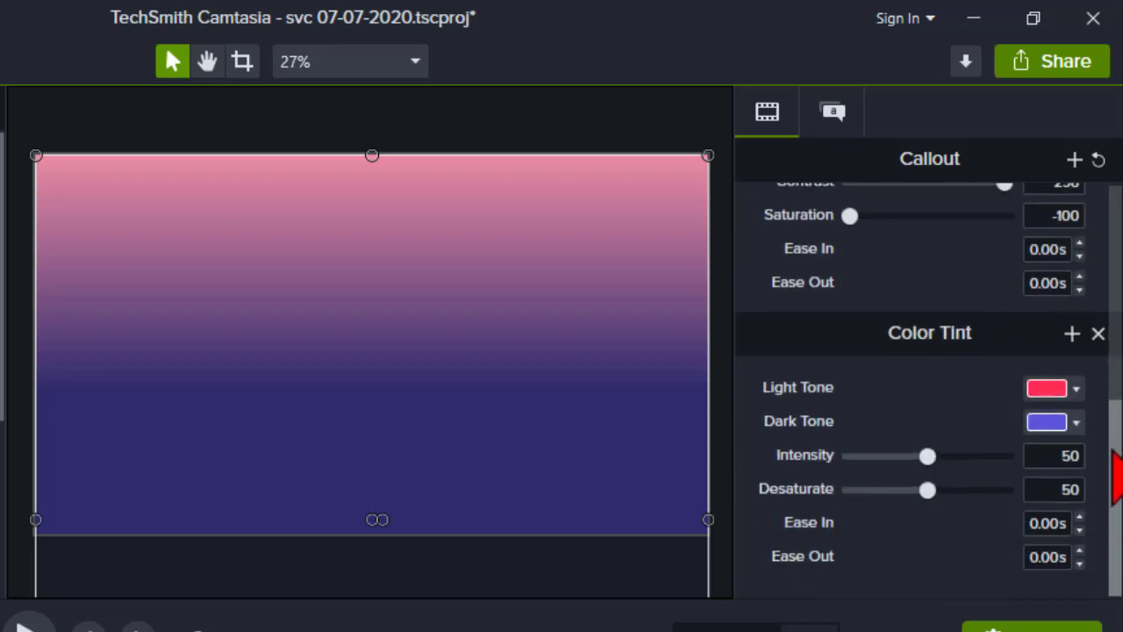
pyautogui.click(1077, 388)
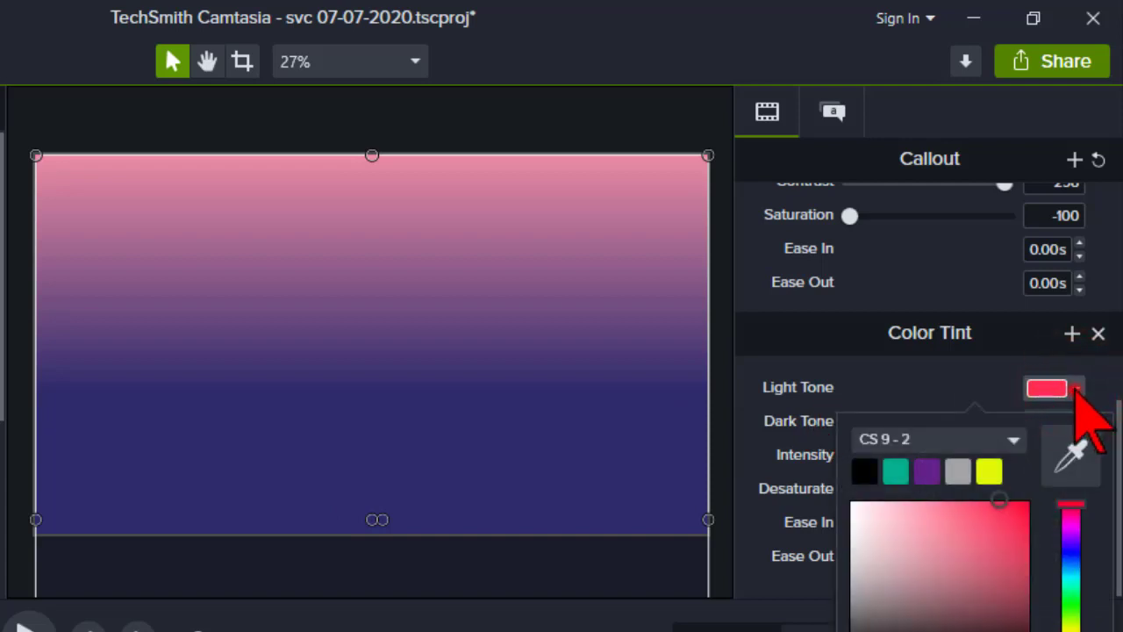
pyautogui.click(1078, 389)
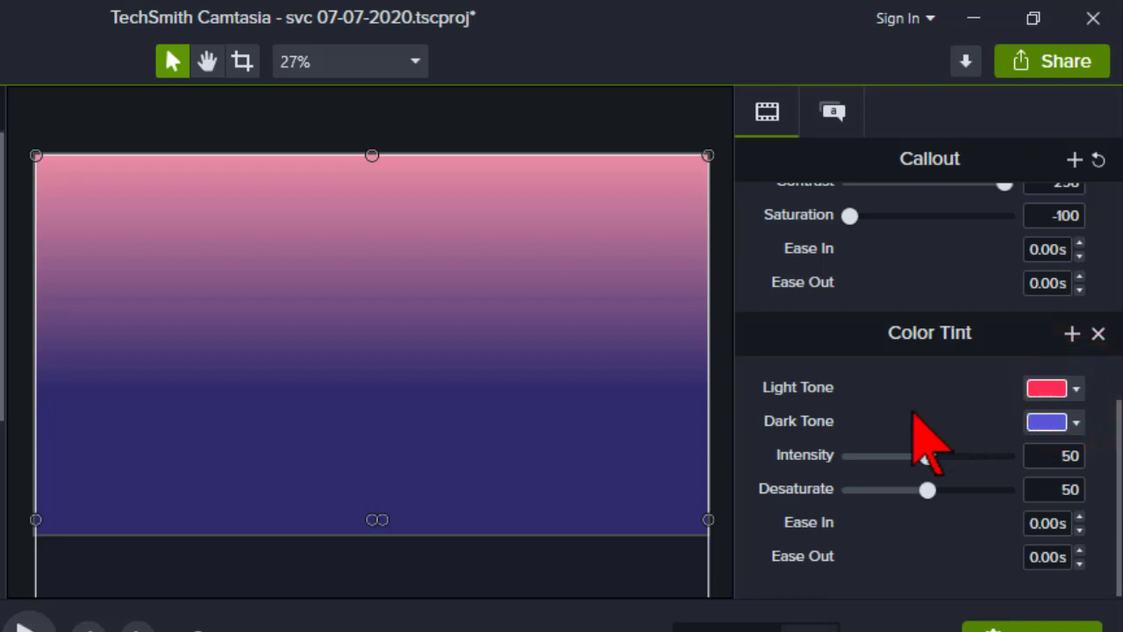
# View the canvas at 100% and show the Blur & Highlight annotations
pyautogui.scroll(1, 281, 396)
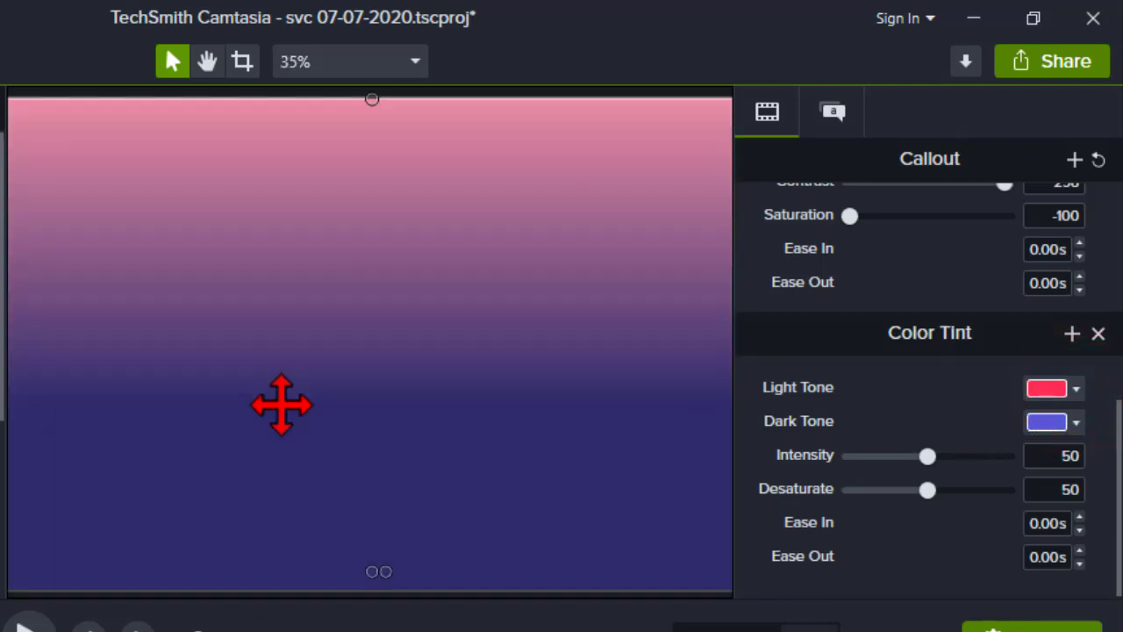
pyautogui.click(326, 69)
pyautogui.click(354, 232)
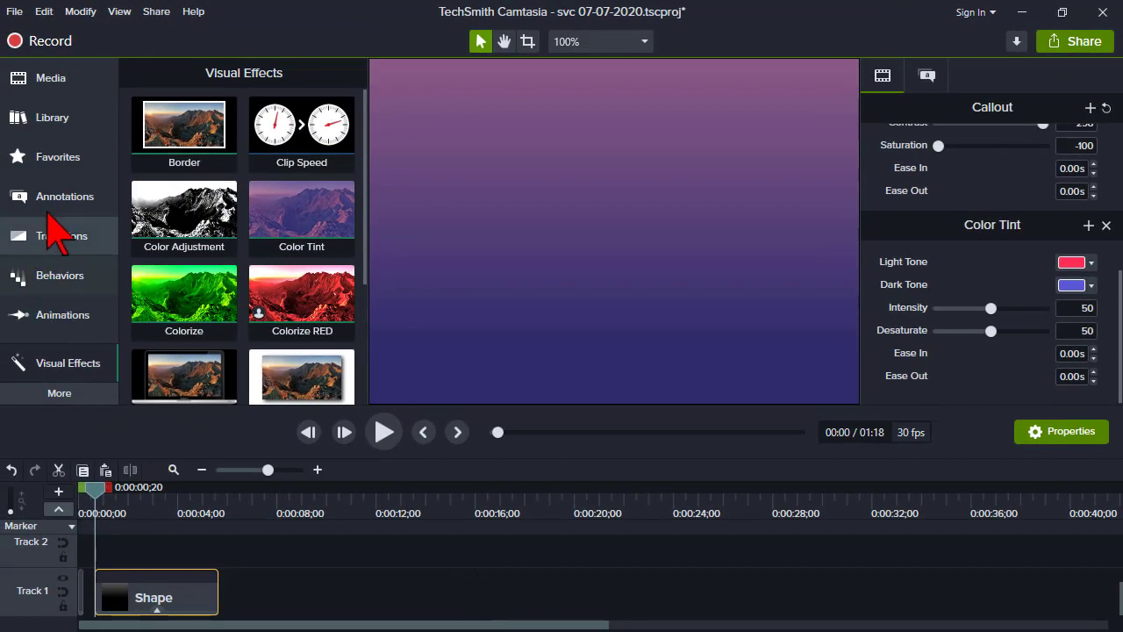
pyautogui.click(50, 194)
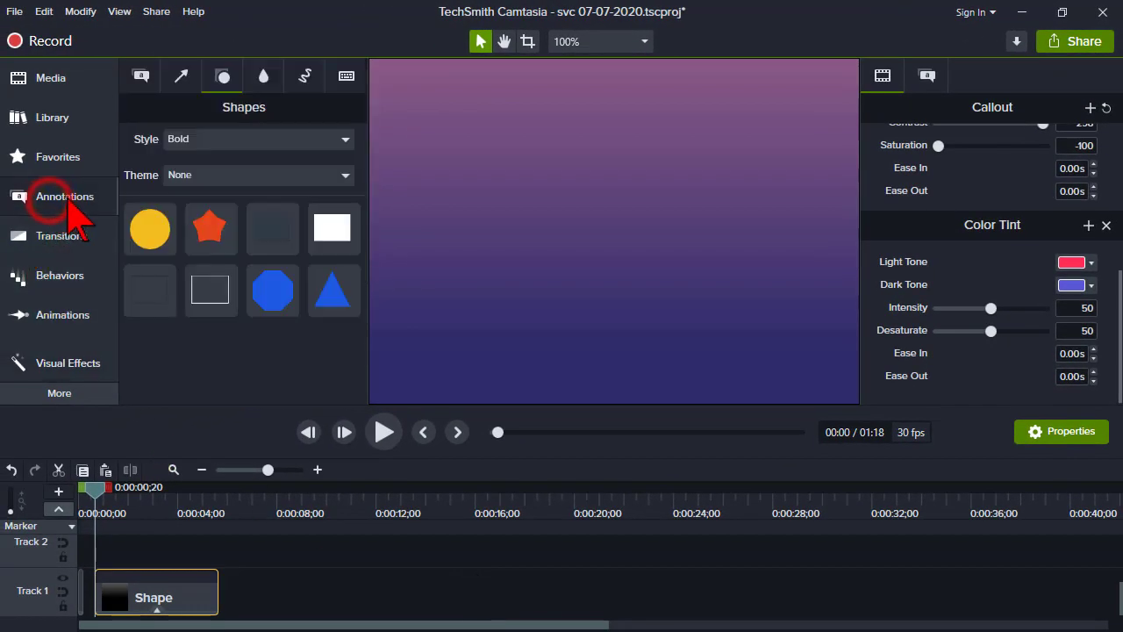
pyautogui.click(264, 75)
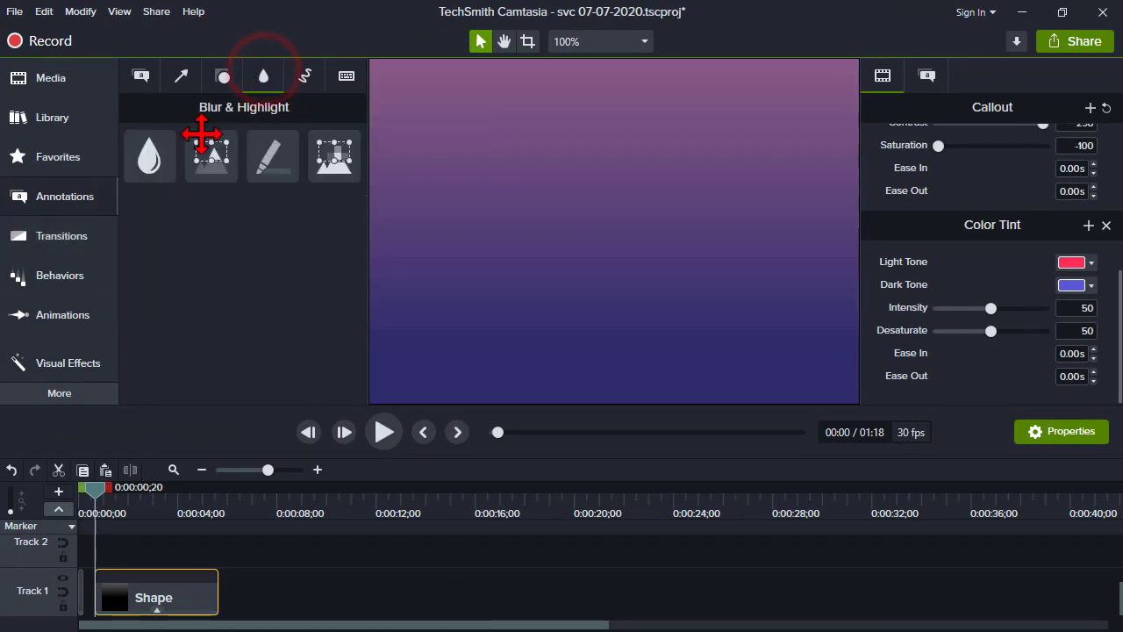
# Fit the canvas, add a Blur annotation on Track 2 and scale it to 451.2% over the canvas
pyautogui.click(597, 42)
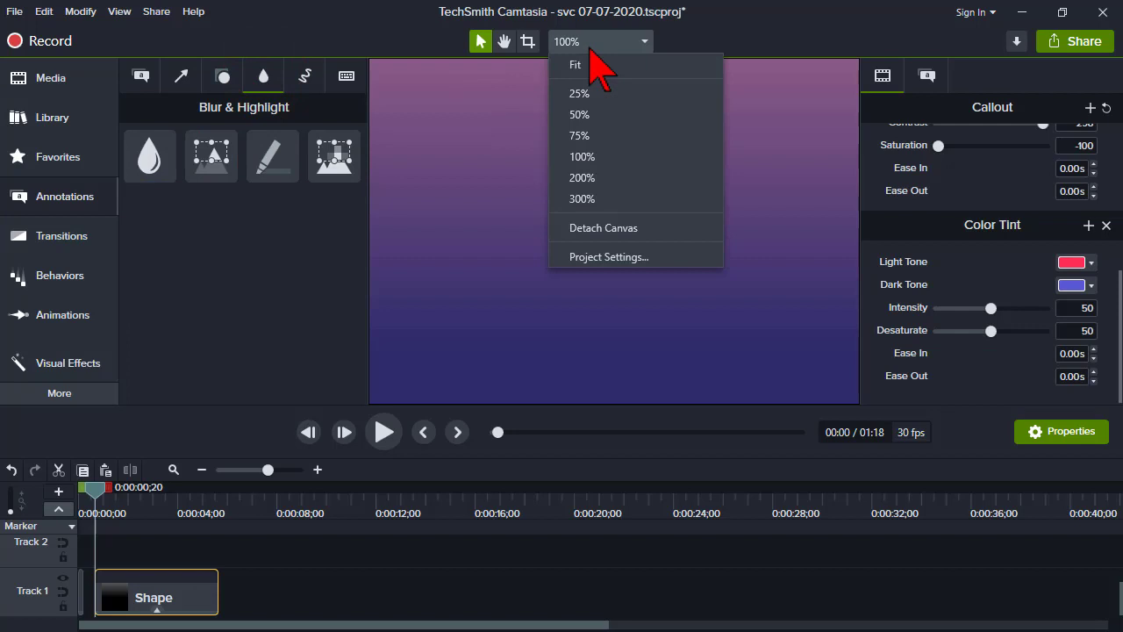
pyautogui.click(588, 64)
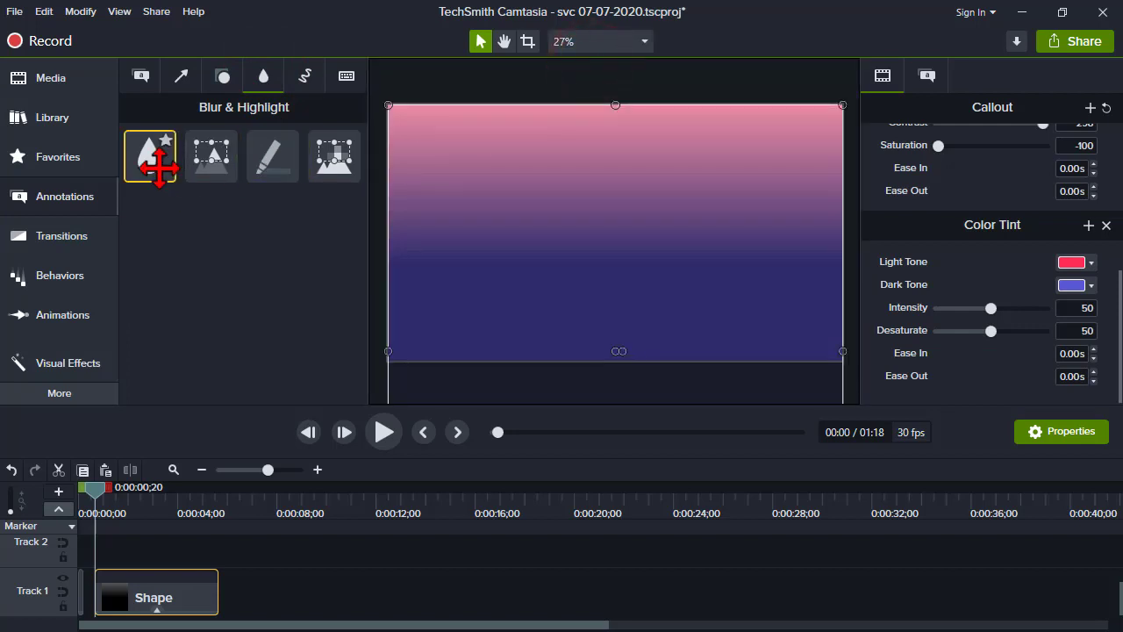
pyautogui.moveTo(158, 162); pyautogui.dragTo(430, 123)
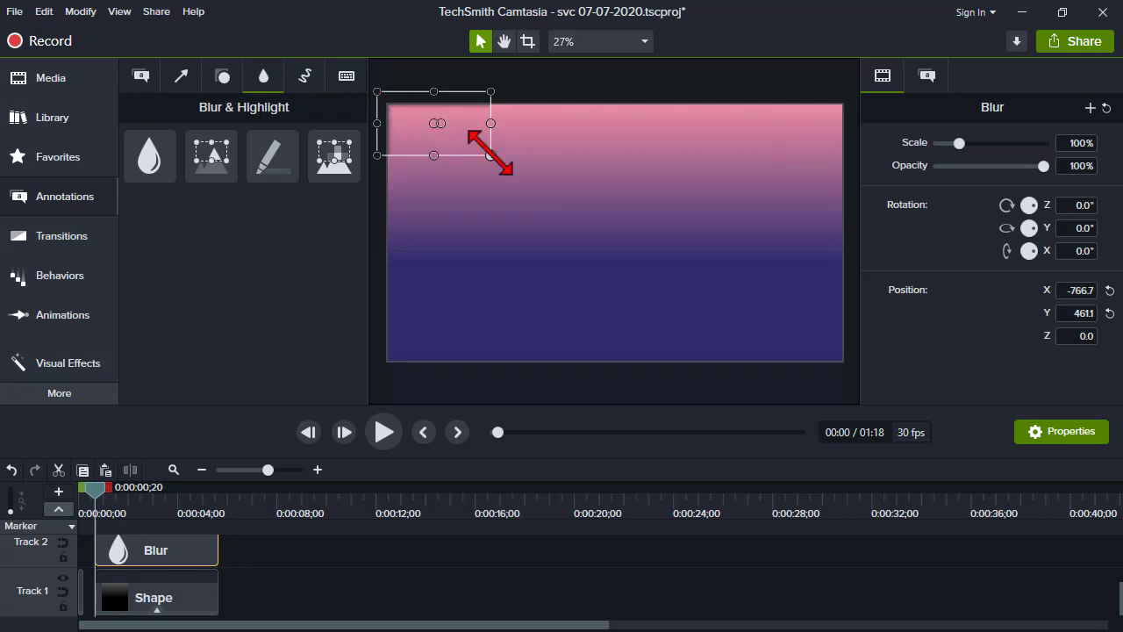
pyautogui.moveTo(490, 155); pyautogui.dragTo(856, 380)
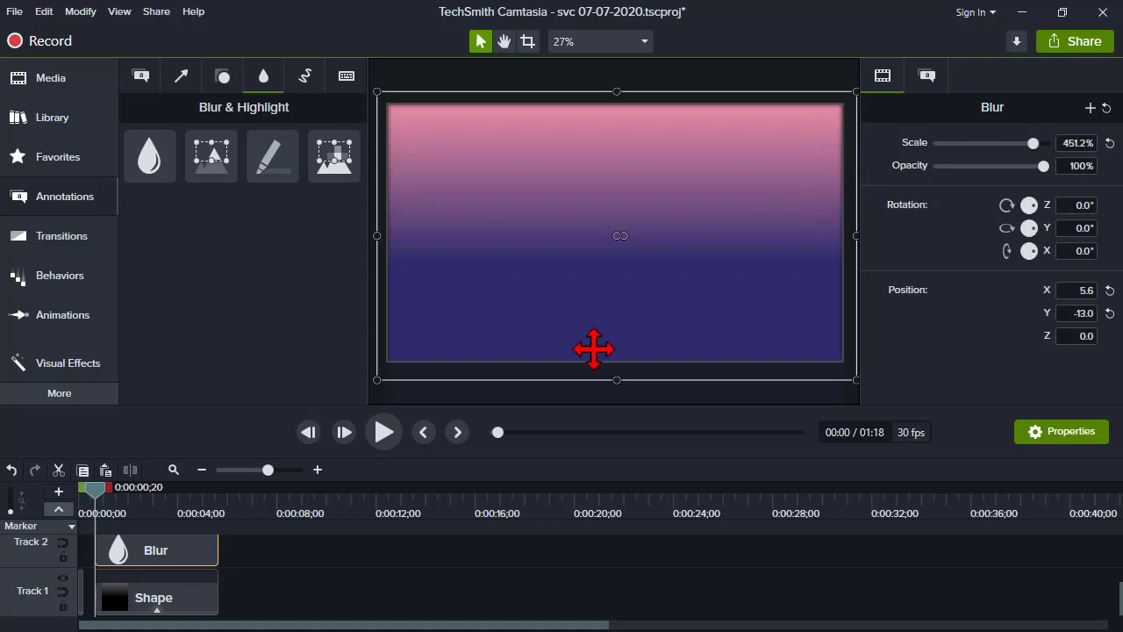
pyautogui.moveTo(201, 561); pyautogui.dragTo(189, 566)
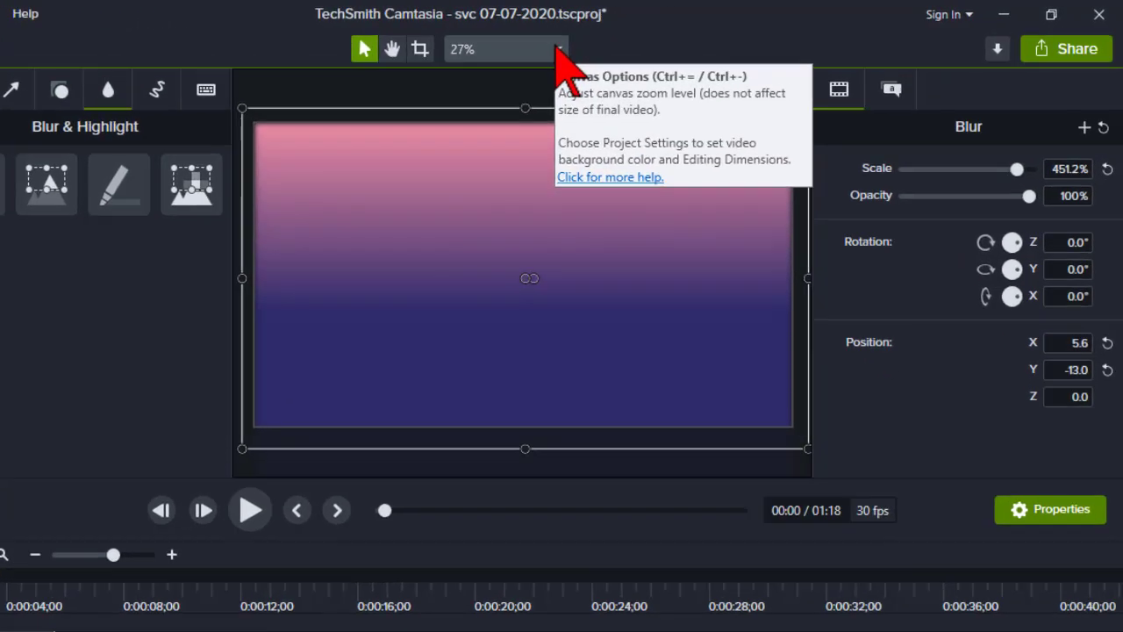
pyautogui.click(645, 41)
pyautogui.click(369, 221)
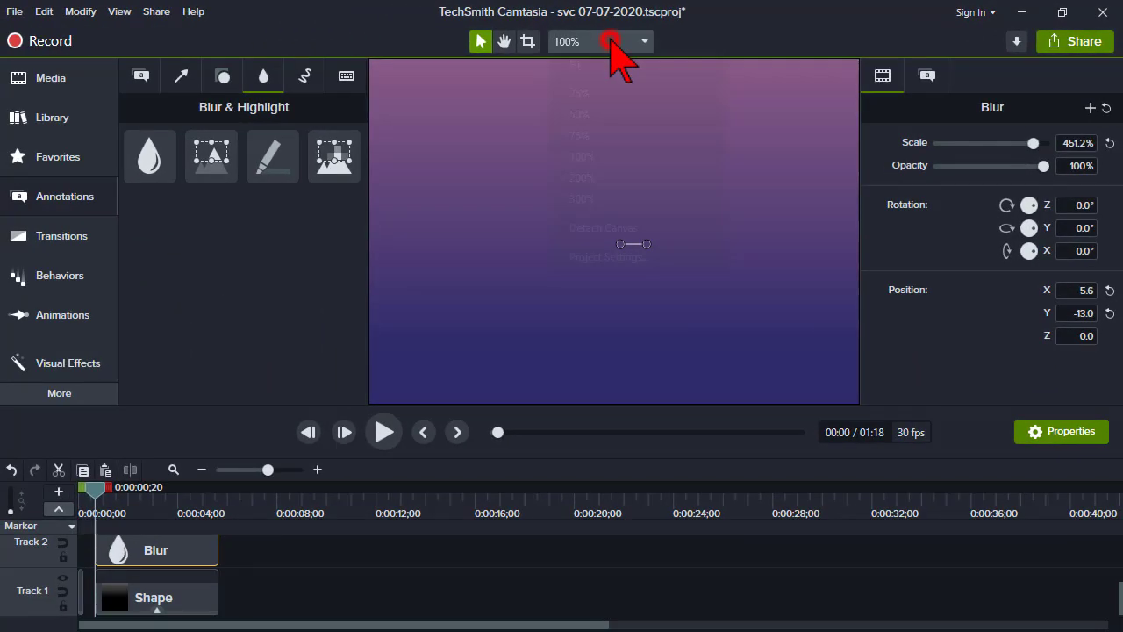
# Select the gradient shape clip and raise its Color Tint intensity to 100
pyautogui.click(391, 59)
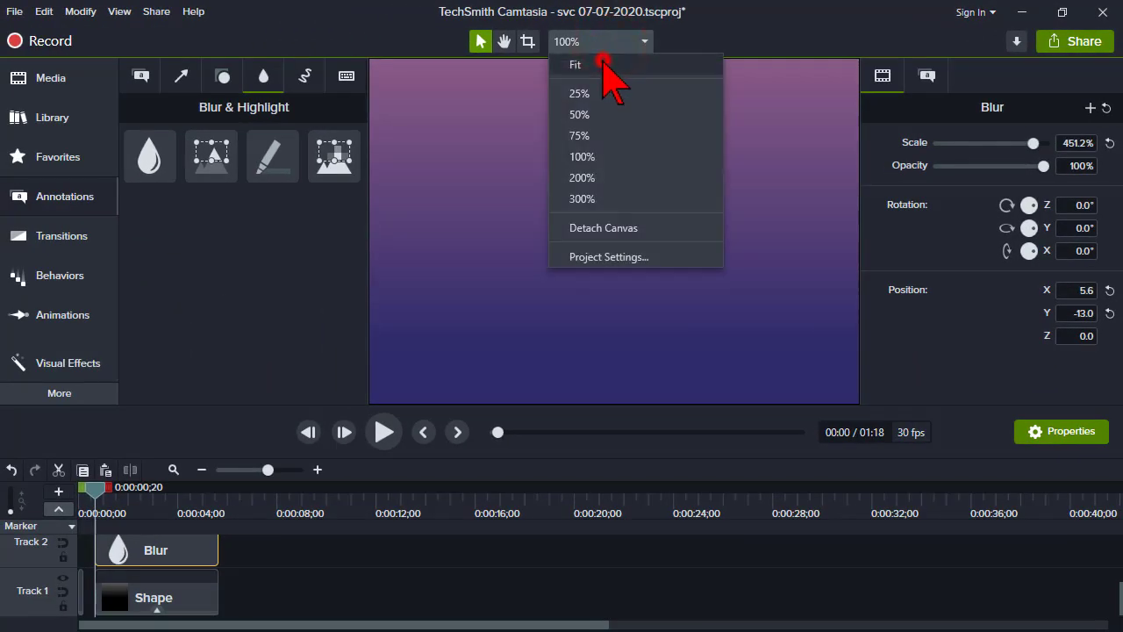
pyautogui.click(603, 63)
pyautogui.click(151, 512)
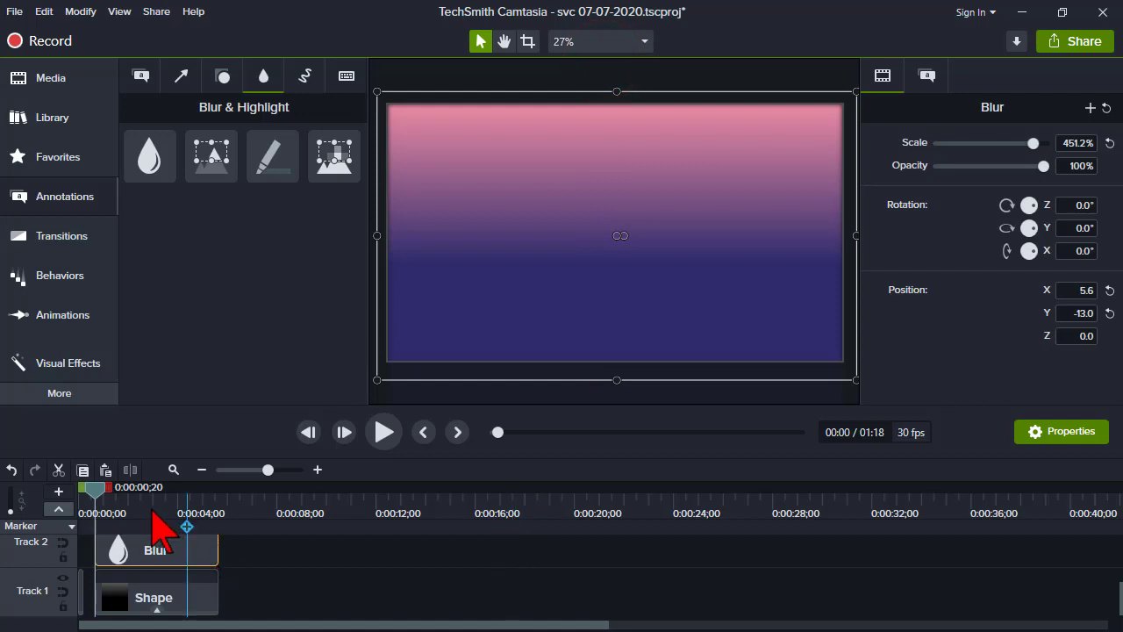
pyautogui.click(170, 596)
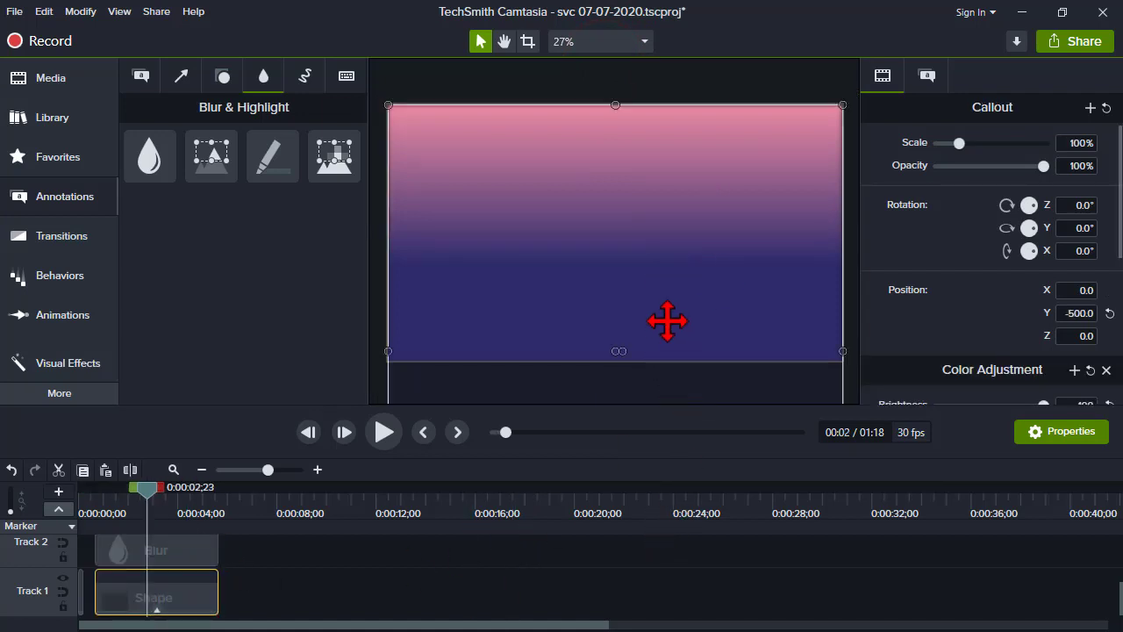
pyautogui.scroll(-2, 1118, 247)
pyautogui.scroll(-5, 991, 263)
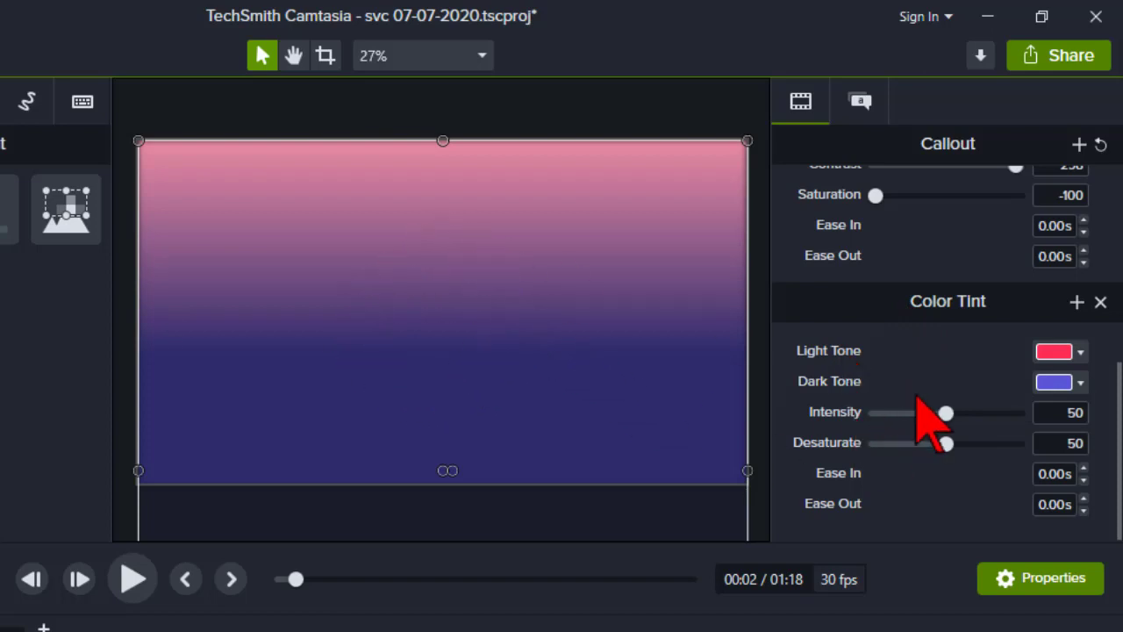
pyautogui.moveTo(947, 414); pyautogui.dragTo(1022, 419)
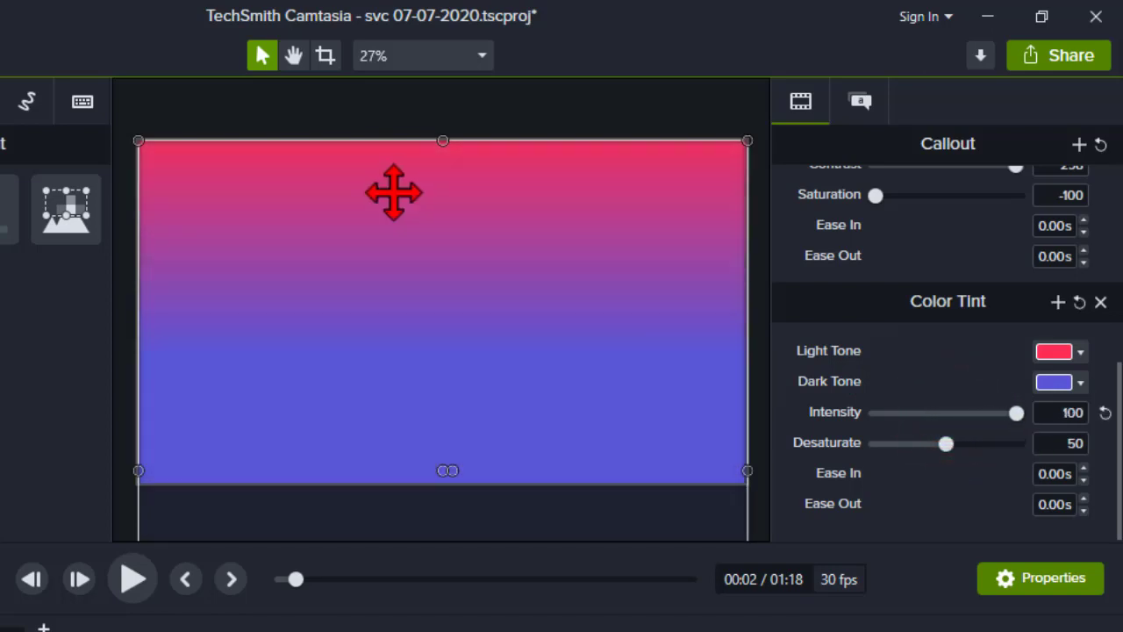
pyautogui.click(1081, 350)
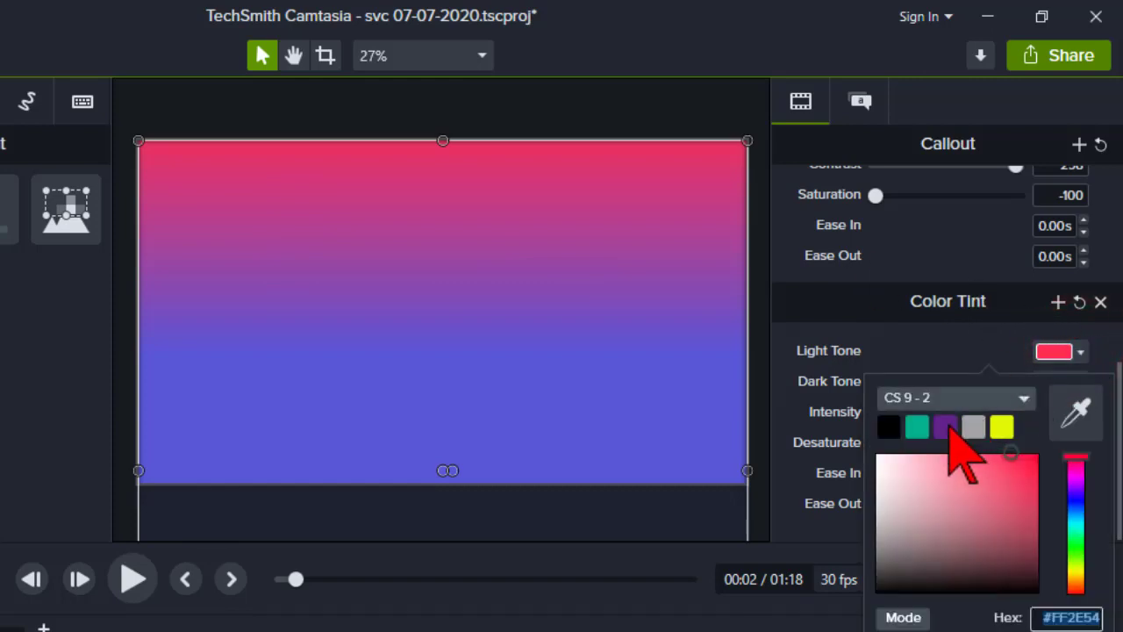
pyautogui.click(946, 427)
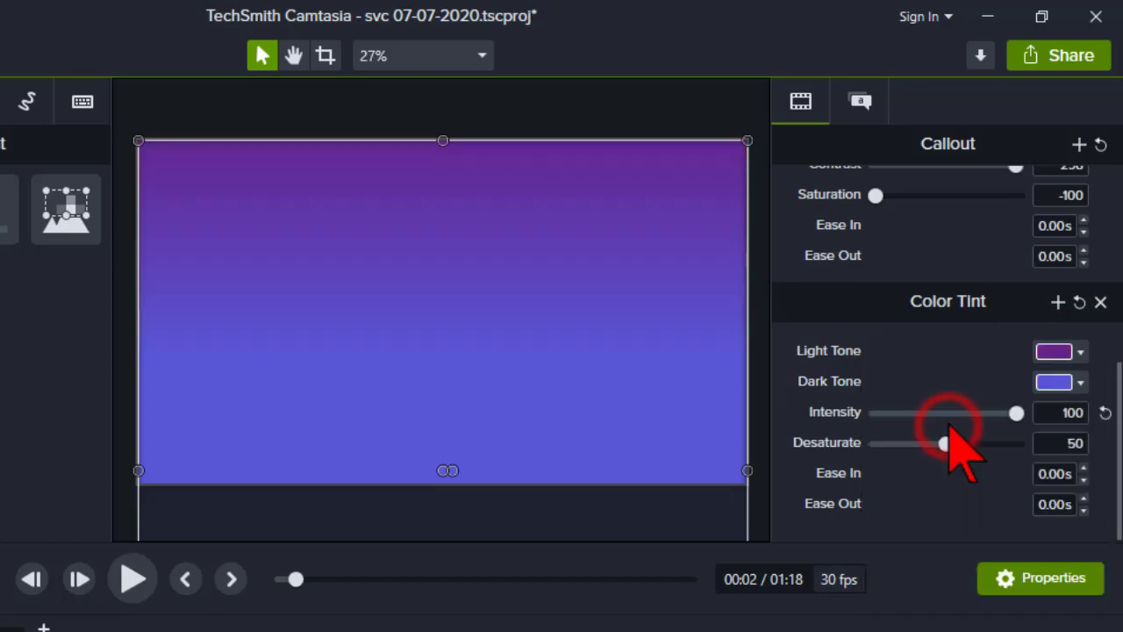
pyautogui.press('Escape')
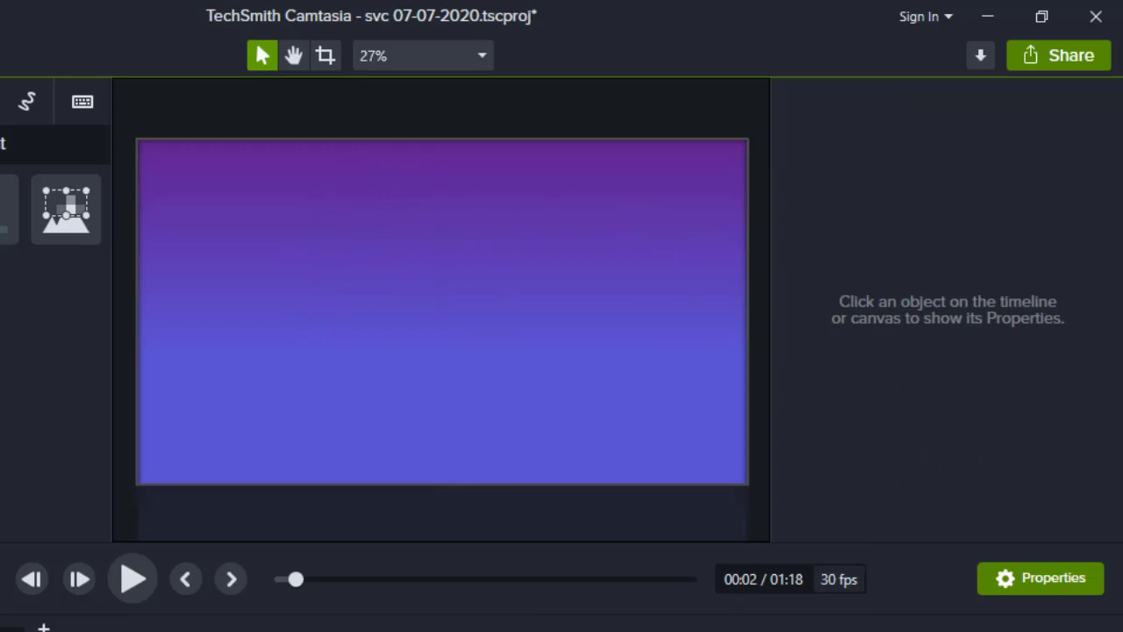
pyautogui.click(443, 624)
pyautogui.click(1084, 379)
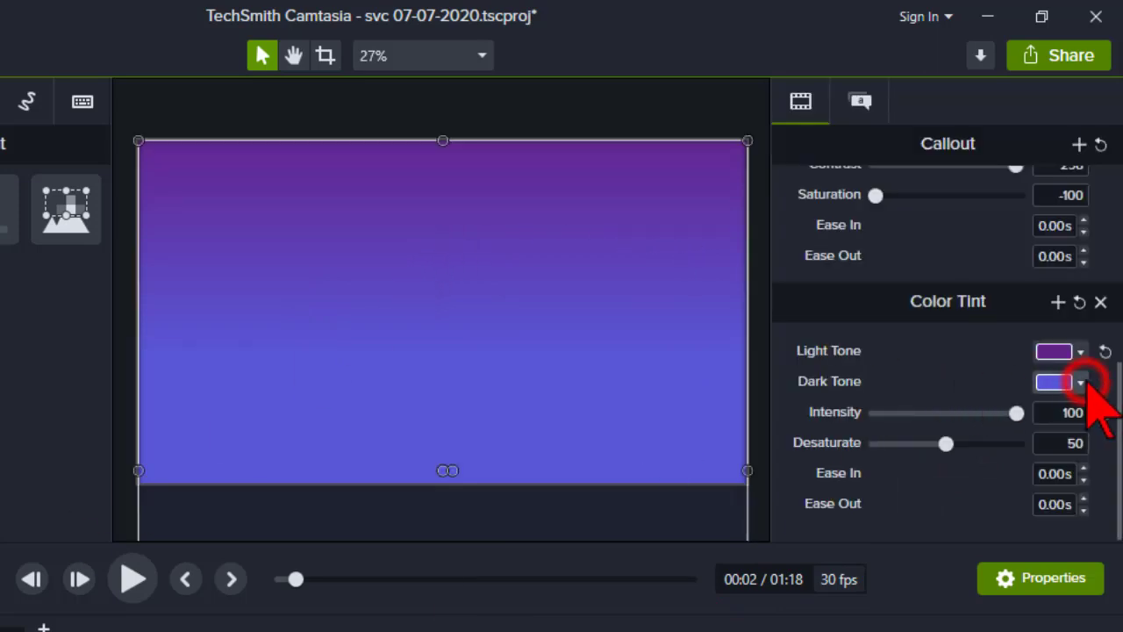
pyautogui.click(1024, 426)
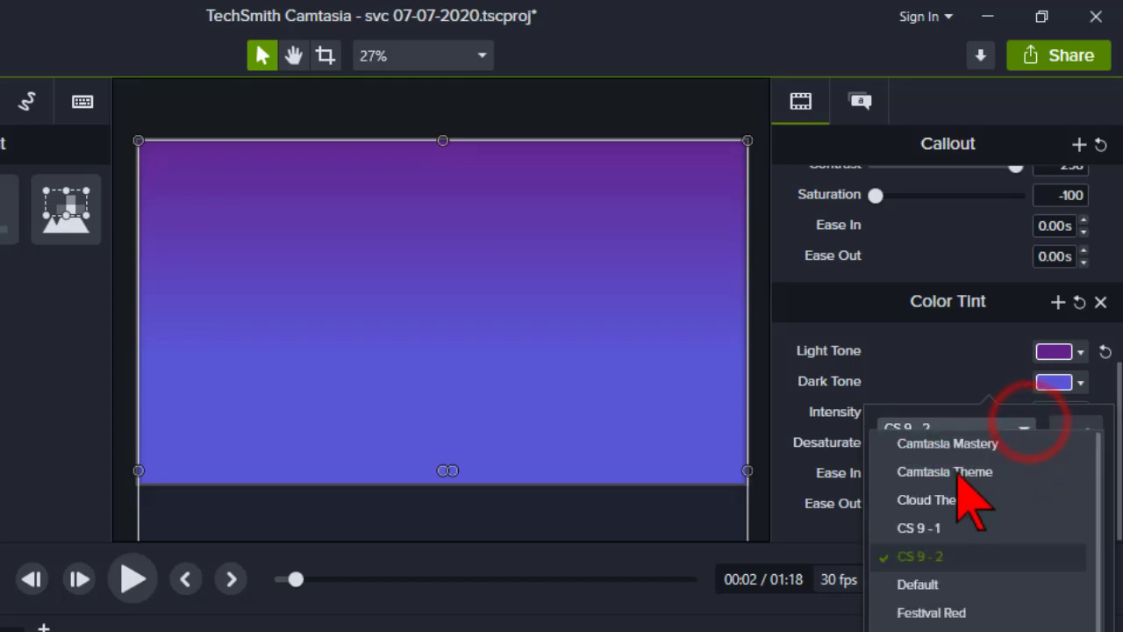
pyautogui.click(912, 533)
pyautogui.click(917, 458)
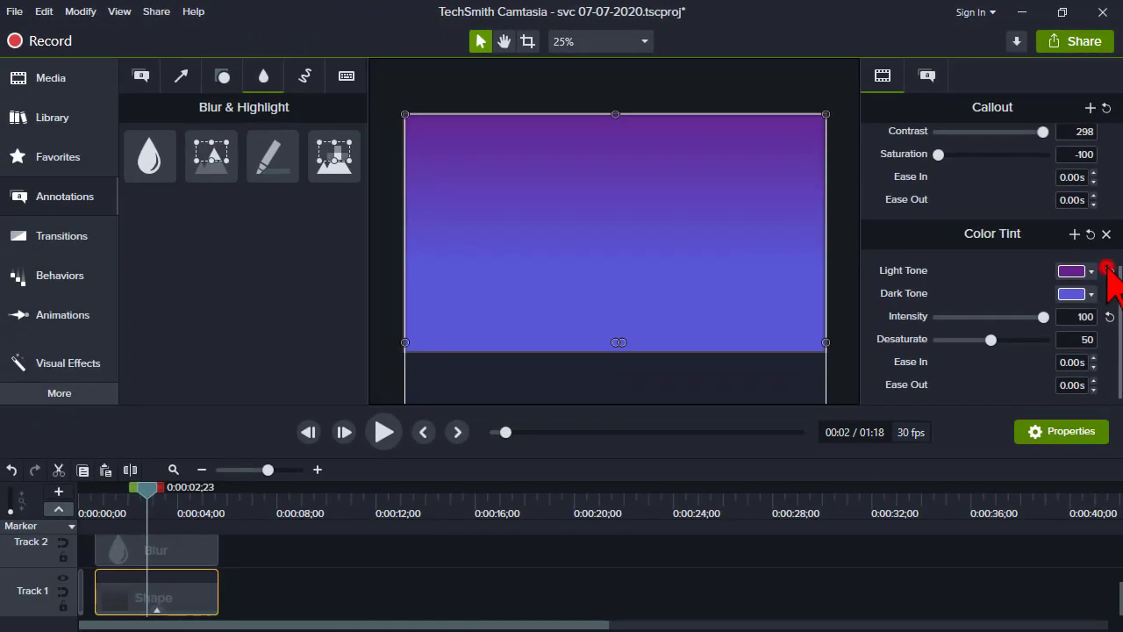
# Restore the pink and blue tones, then group the Blur and Shape clips together
pyautogui.click(1104, 378)
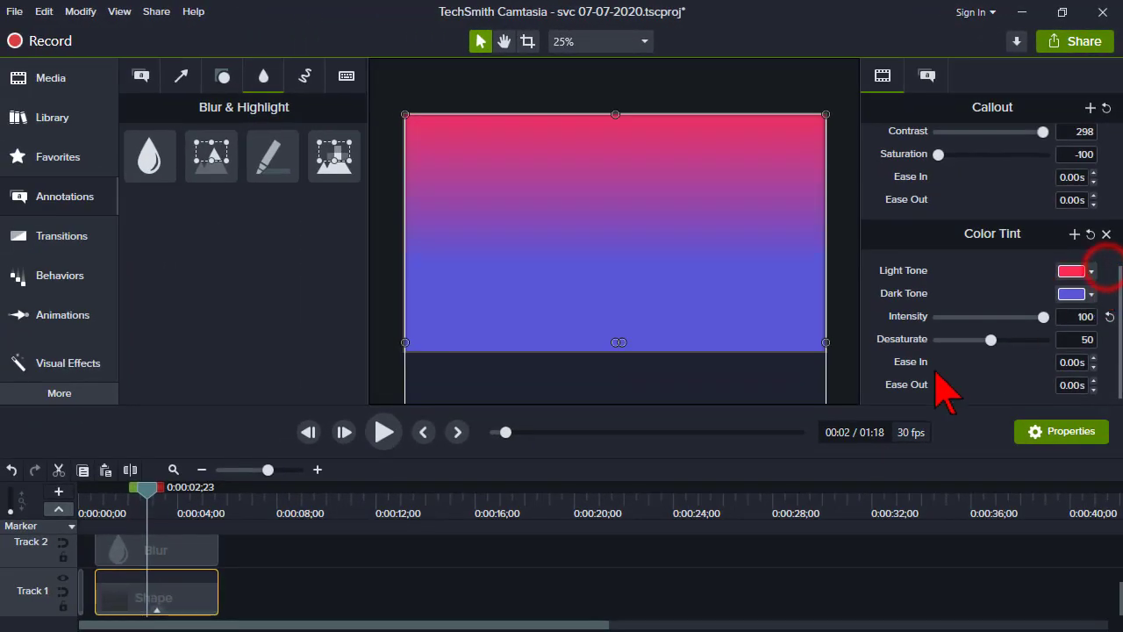
pyautogui.moveTo(249, 596); pyautogui.dragTo(197, 568)
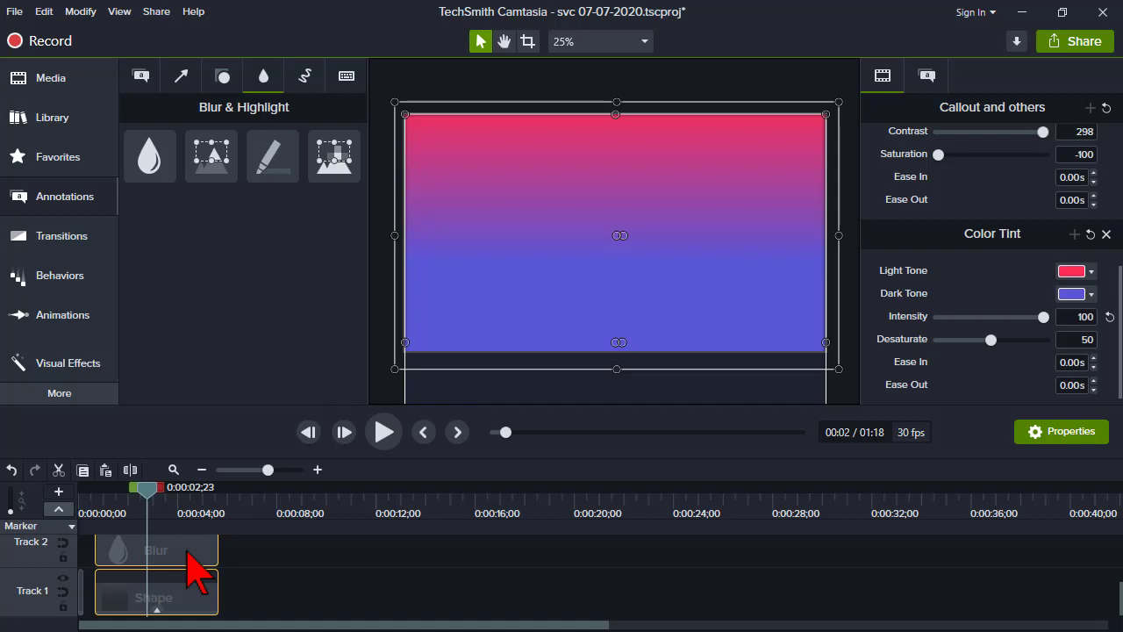
pyautogui.rightClick(186, 550)
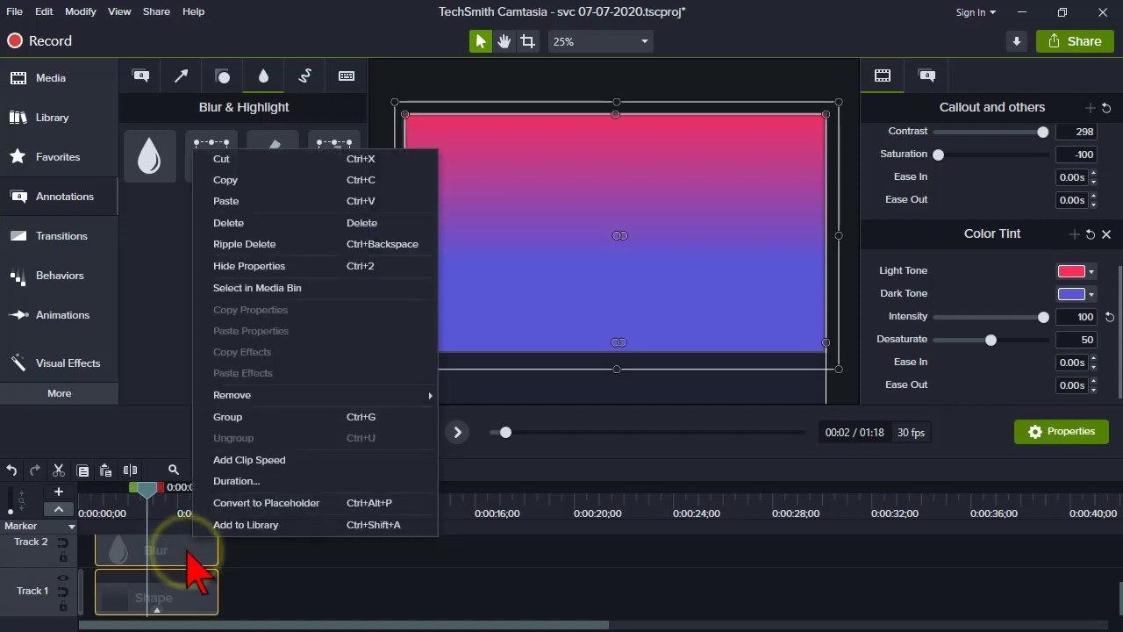
pyautogui.click(254, 420)
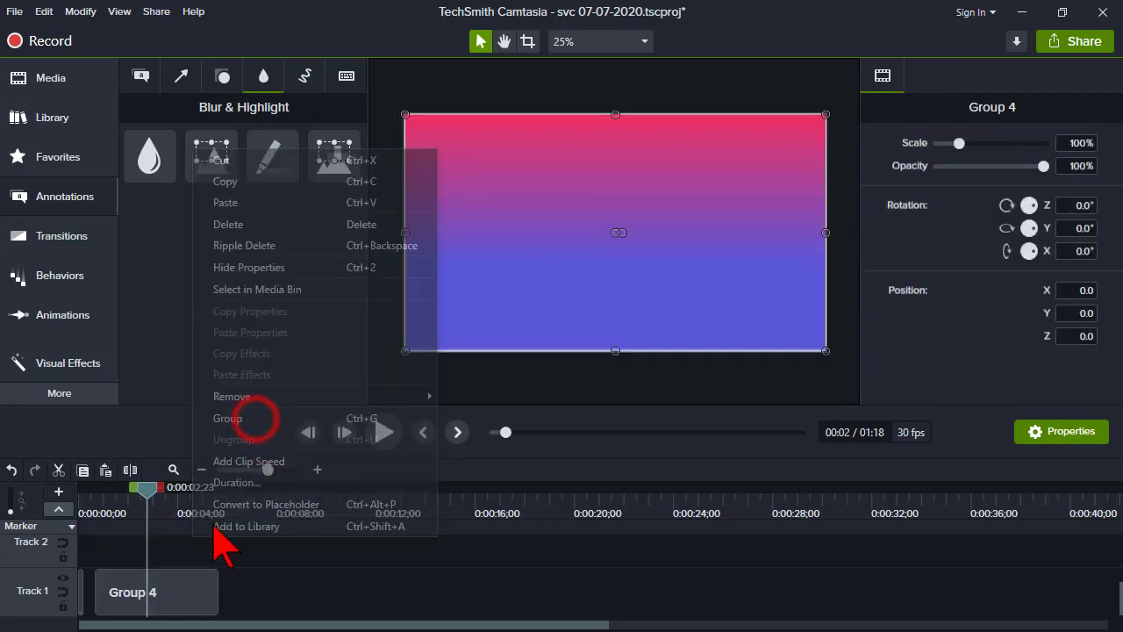
# Rename the new group to 'Gradient Background'
pyautogui.rightClick(163, 589)
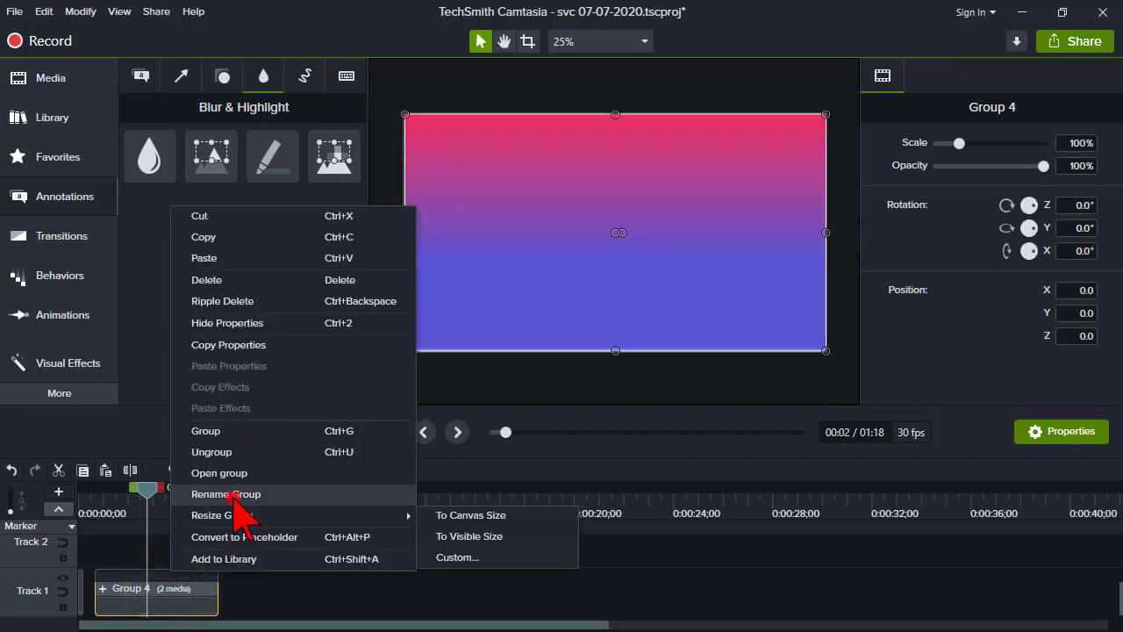
pyautogui.click(230, 497)
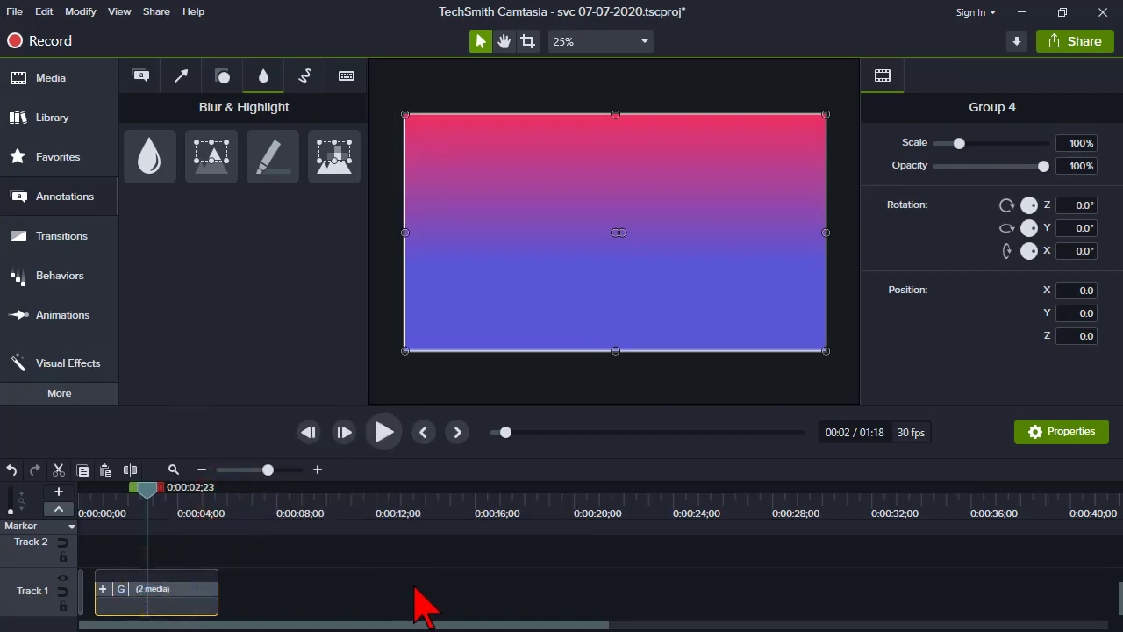
pyautogui.write('Gradient Background')
pyautogui.press('Return')
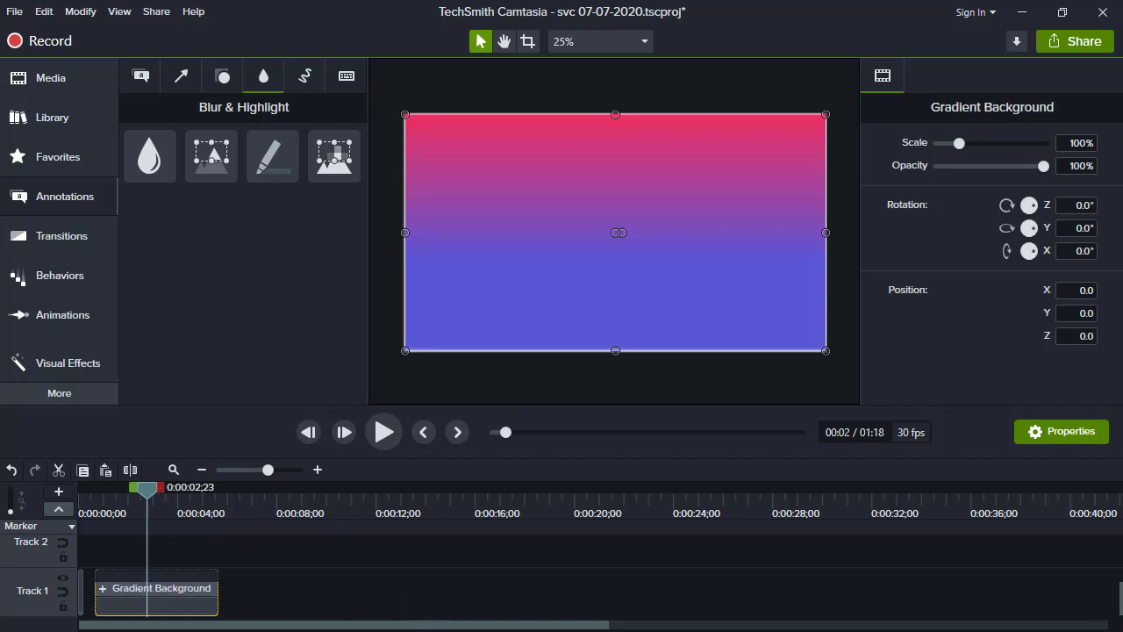
# Reposition the Gradient Background group to start near 0:00:08, with the playhead at about 0:00:11
pyautogui.rightClick(182, 604)
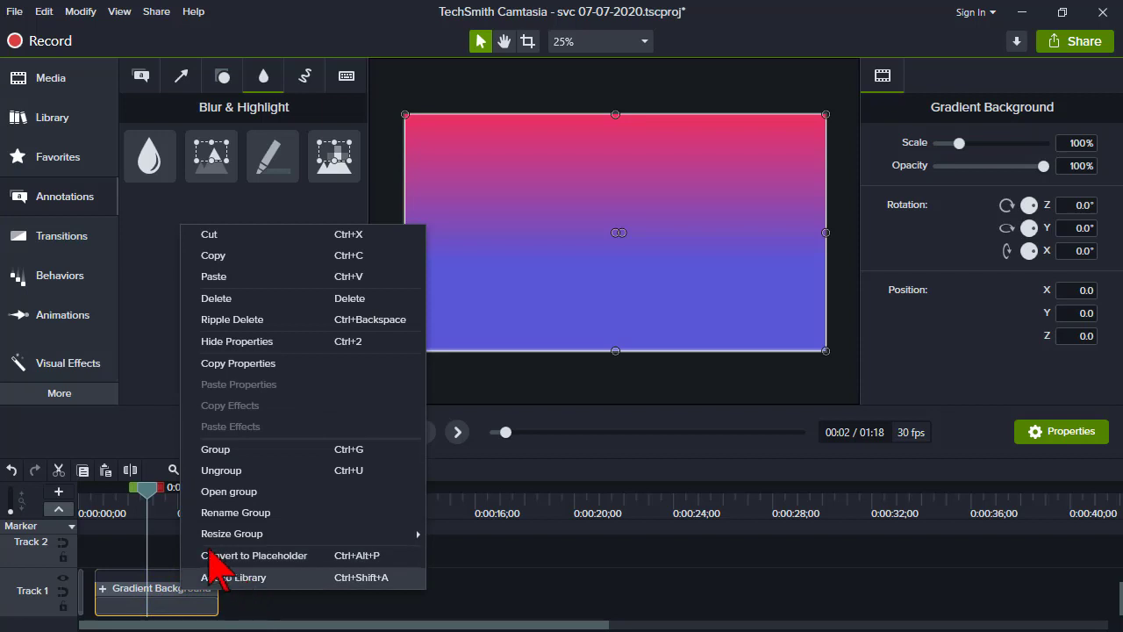
pyautogui.click(165, 498)
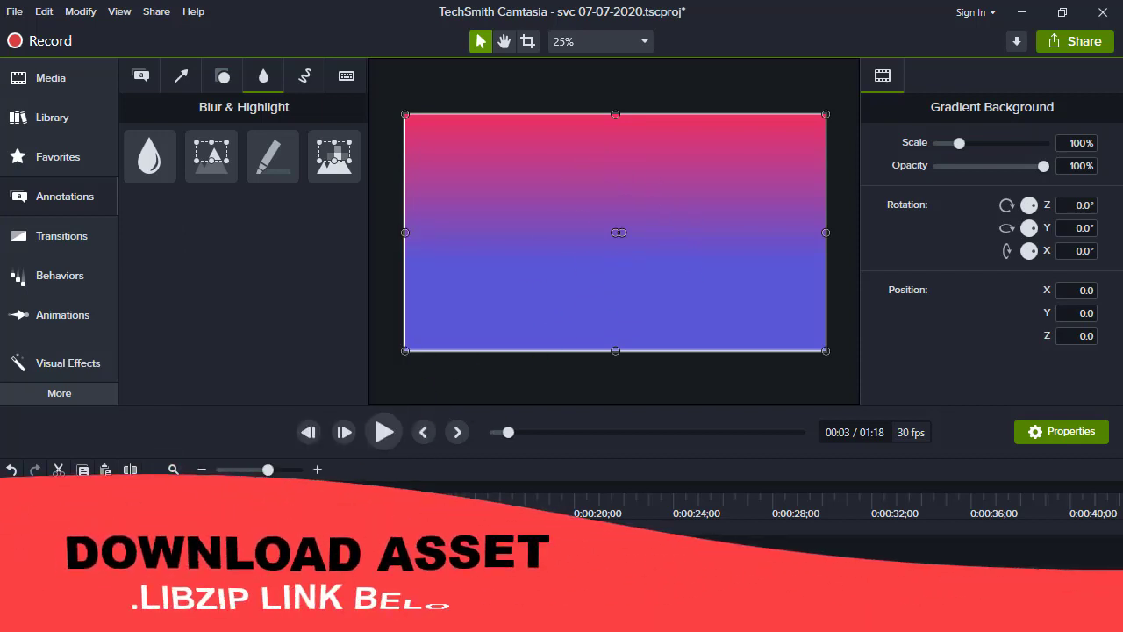
pyautogui.click(386, 487)
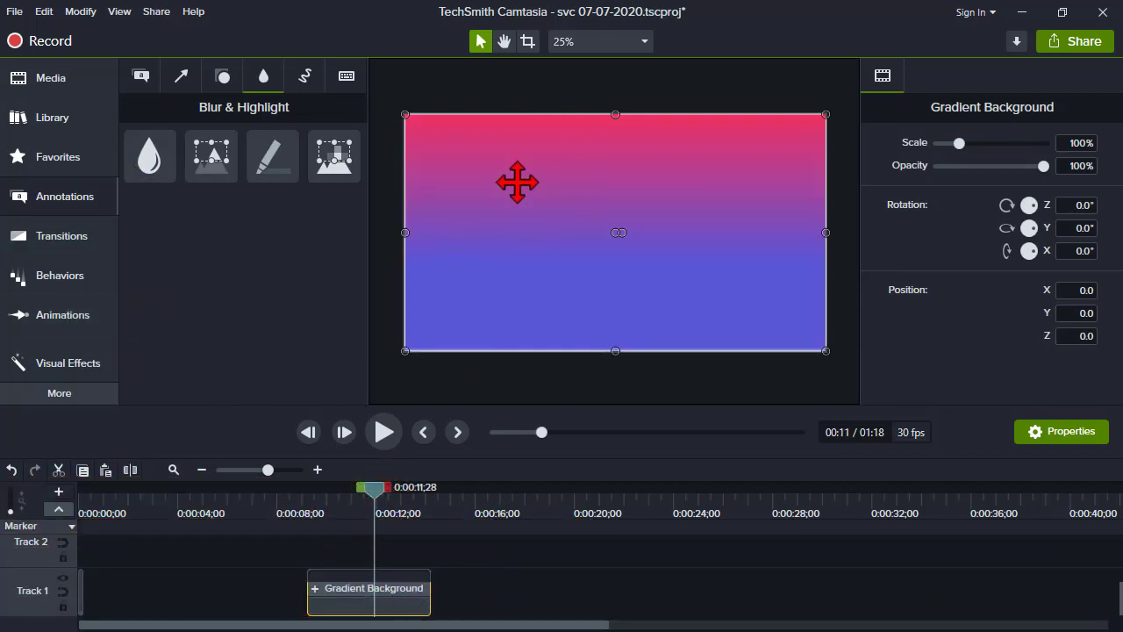
# Enlarge the gradient background and centre it horizontally on the canvas
pyautogui.scroll(-1, 532, 228)
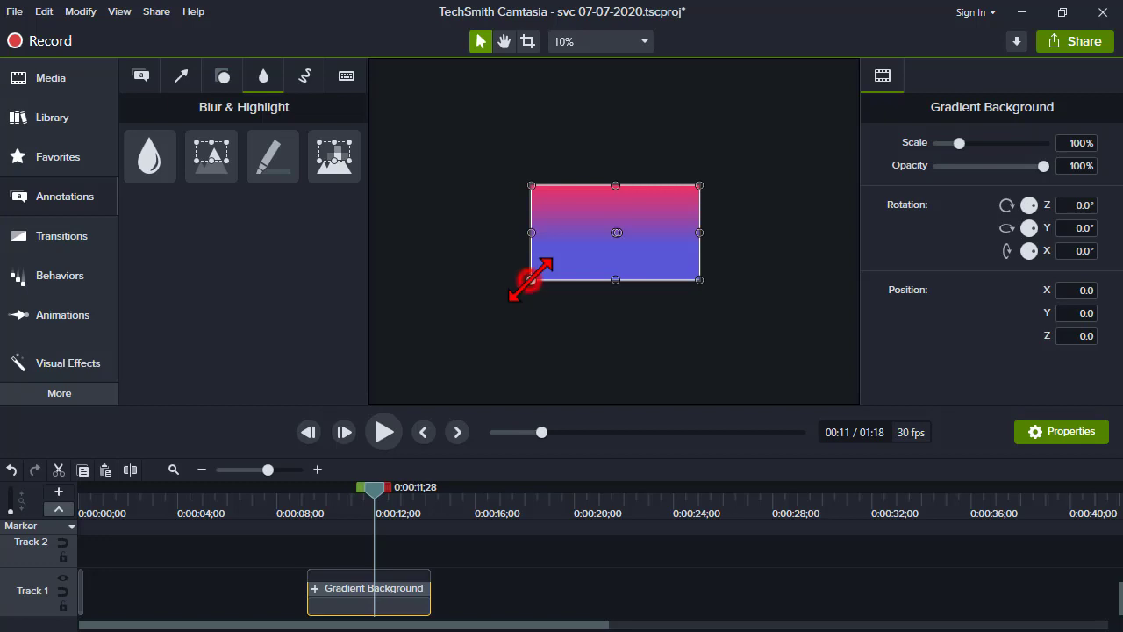
pyautogui.moveTo(531, 280); pyautogui.dragTo(449, 335)
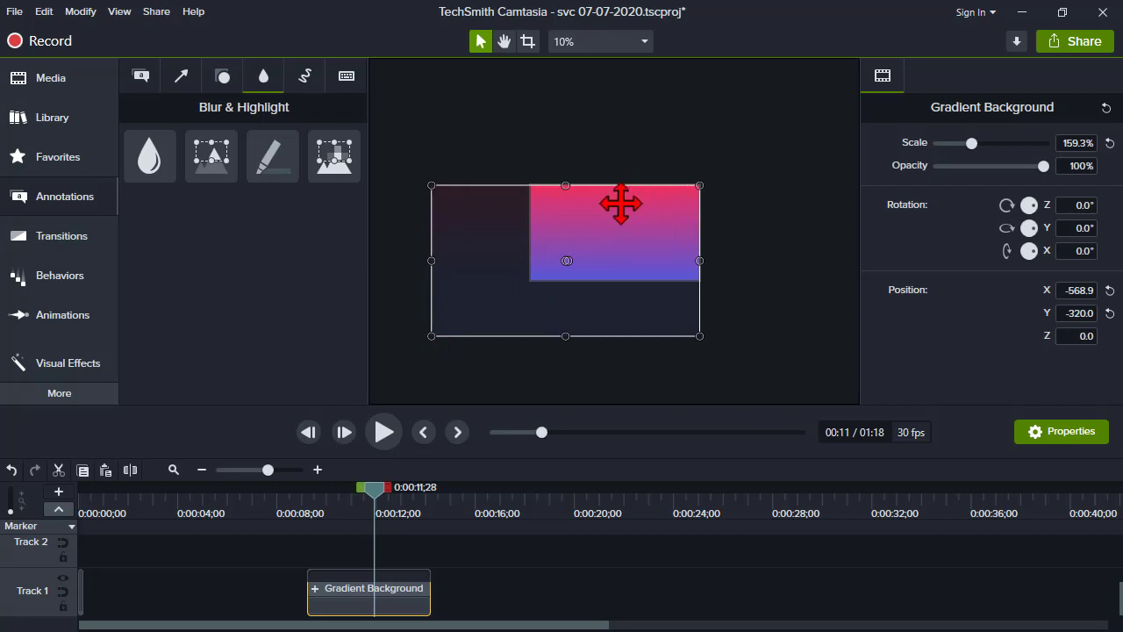
pyautogui.moveTo(618, 244)
pyautogui.mouseDown()
pyautogui.moveTo(666, 244)
pyautogui.moveTo(667, 220)
pyautogui.moveTo(664, 234)
pyautogui.moveTo(619, 245)
pyautogui.mouseUp()
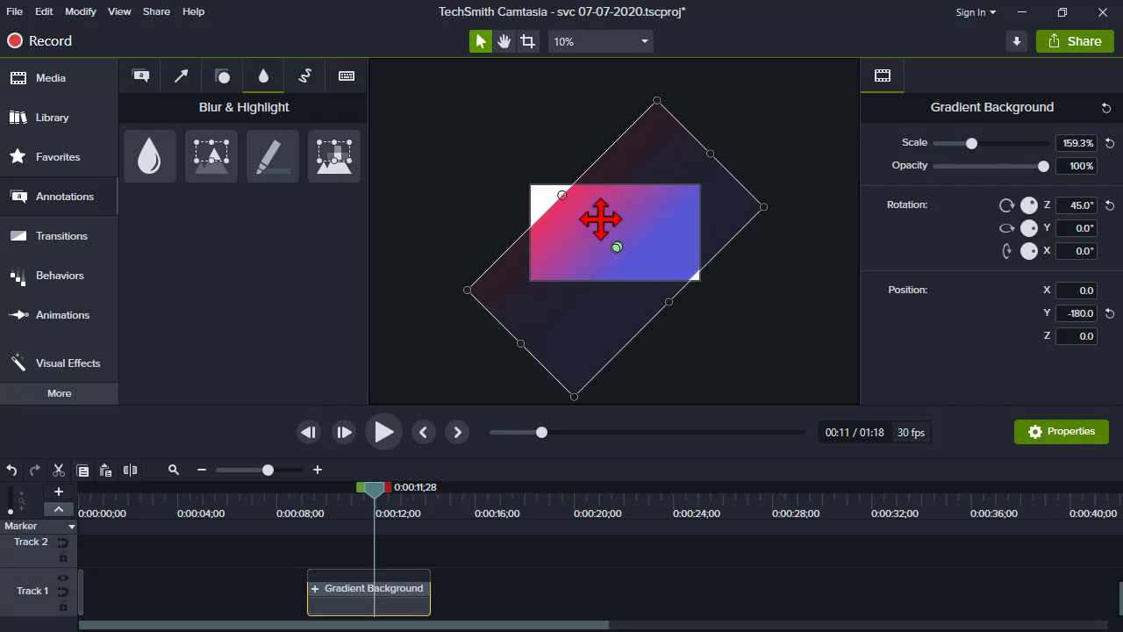
pyautogui.moveTo(552, 190); pyautogui.dragTo(518, 176)
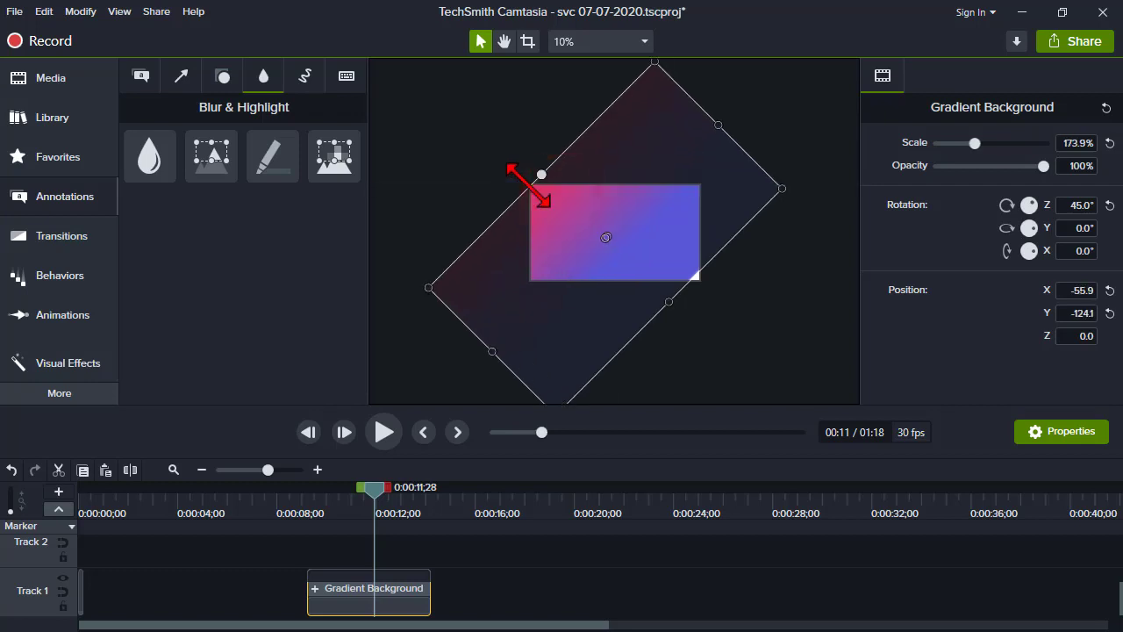
# Set the preview zoom to 50%
pyautogui.rightClick(529, 184)
pyautogui.press('Escape')
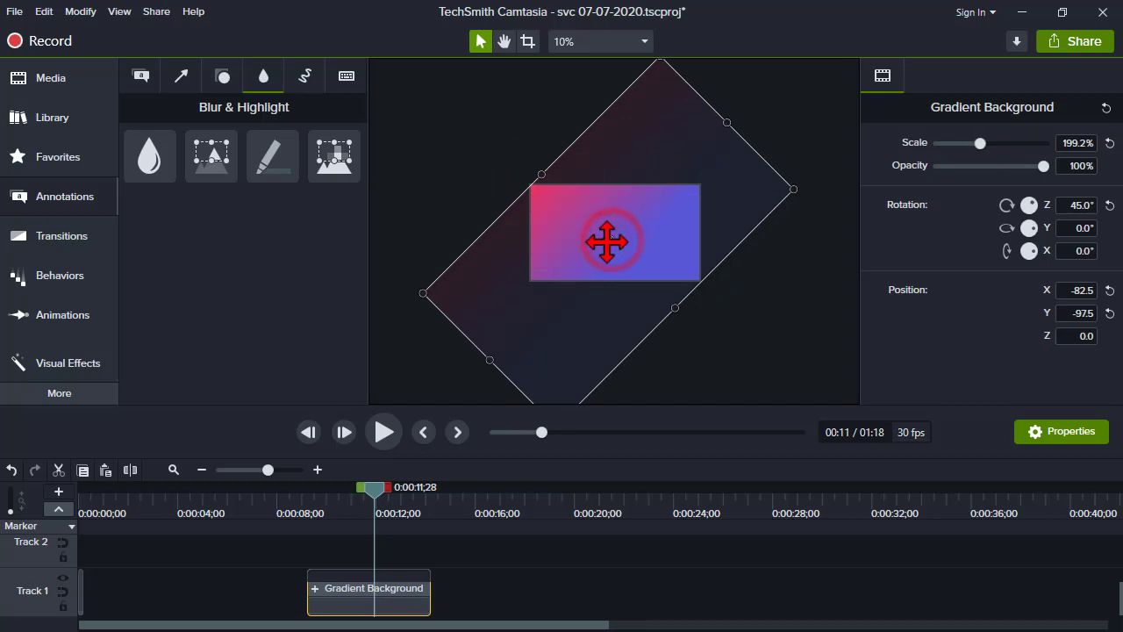
pyautogui.click(602, 42)
pyautogui.click(600, 63)
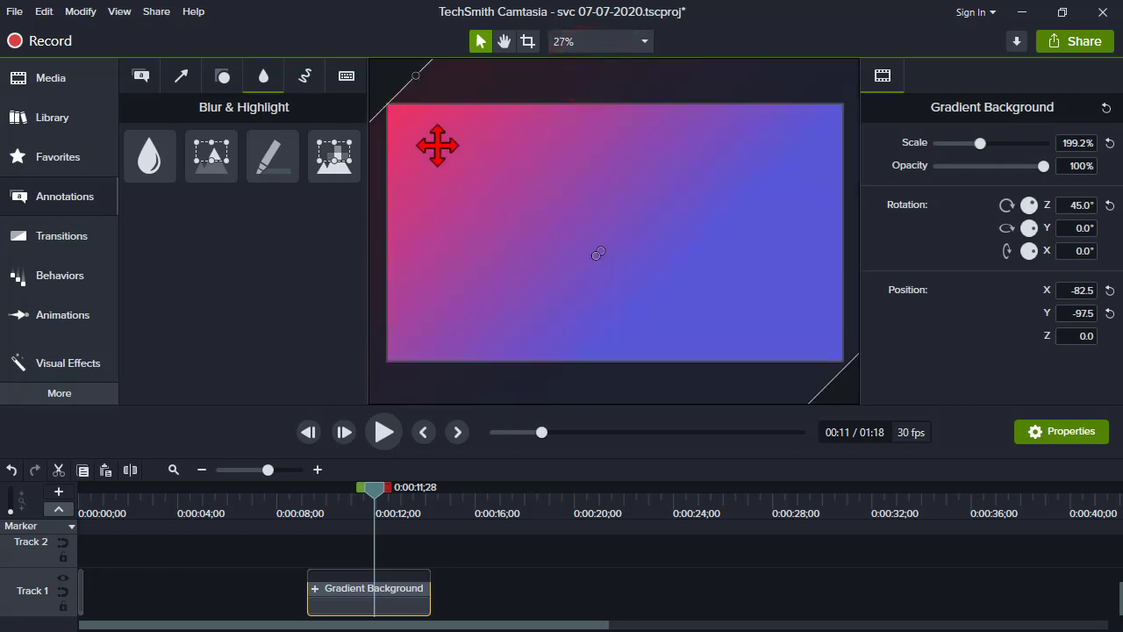
pyautogui.click(568, 44)
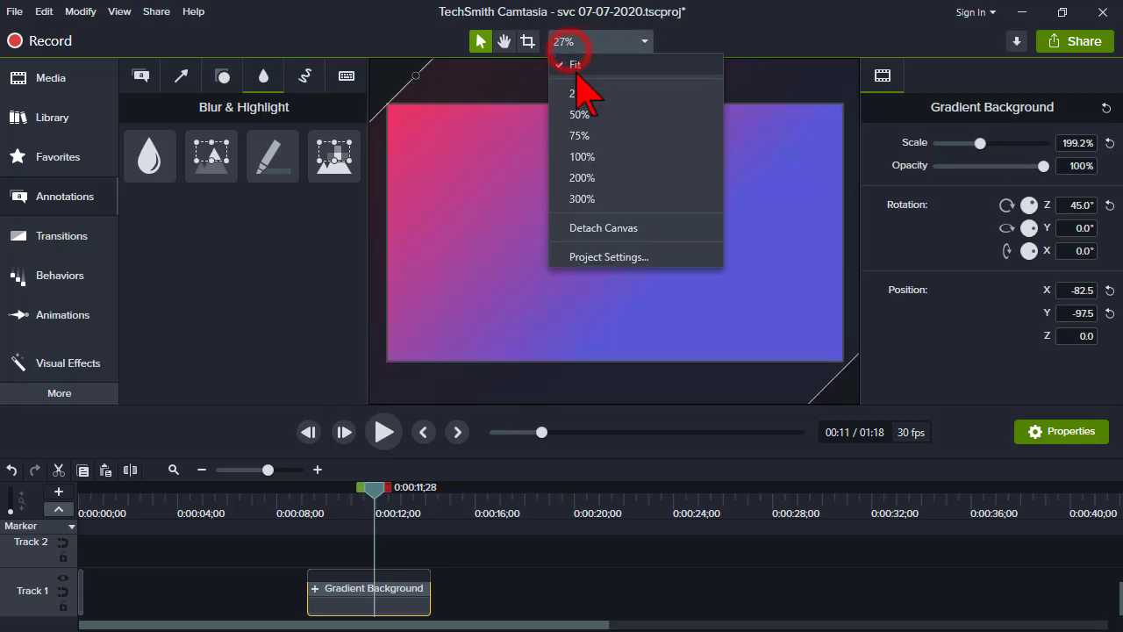
pyautogui.click(579, 114)
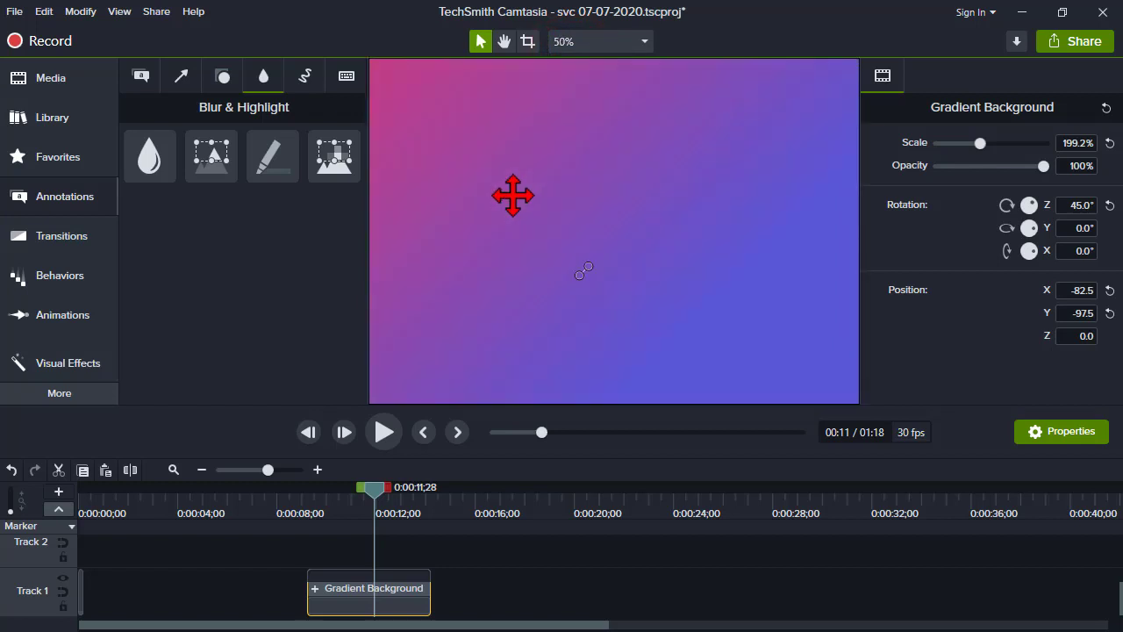
# Scale the gradient to 229.6% to cover the frame and rotate it to 305.1°
pyautogui.scroll(-4, 502, 219)
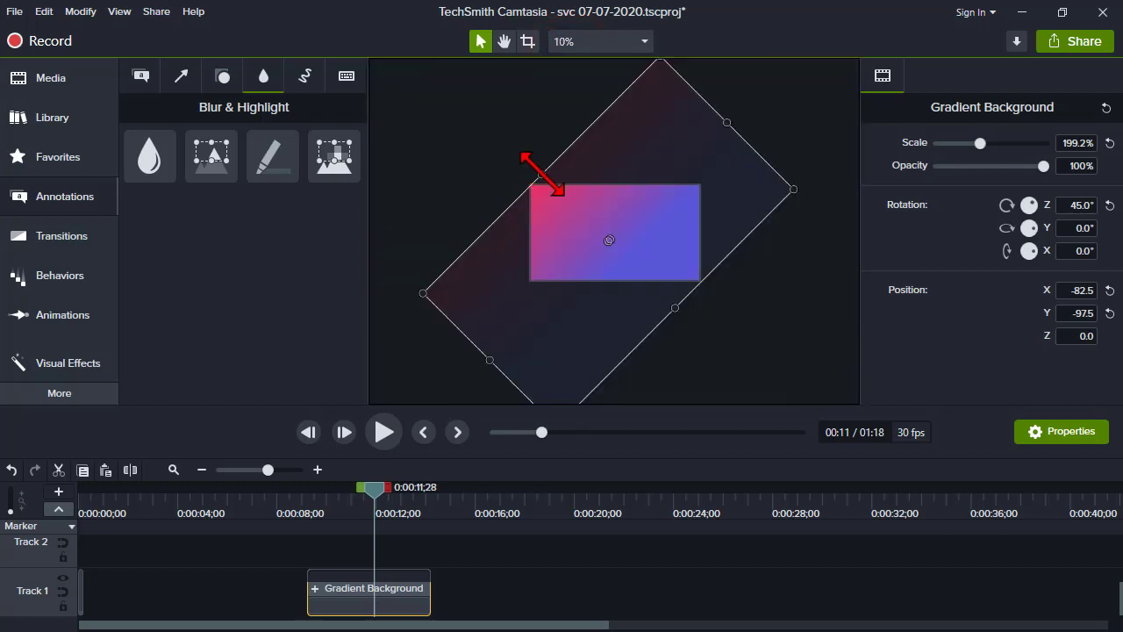
pyautogui.moveTo(541, 174); pyautogui.dragTo(531, 163)
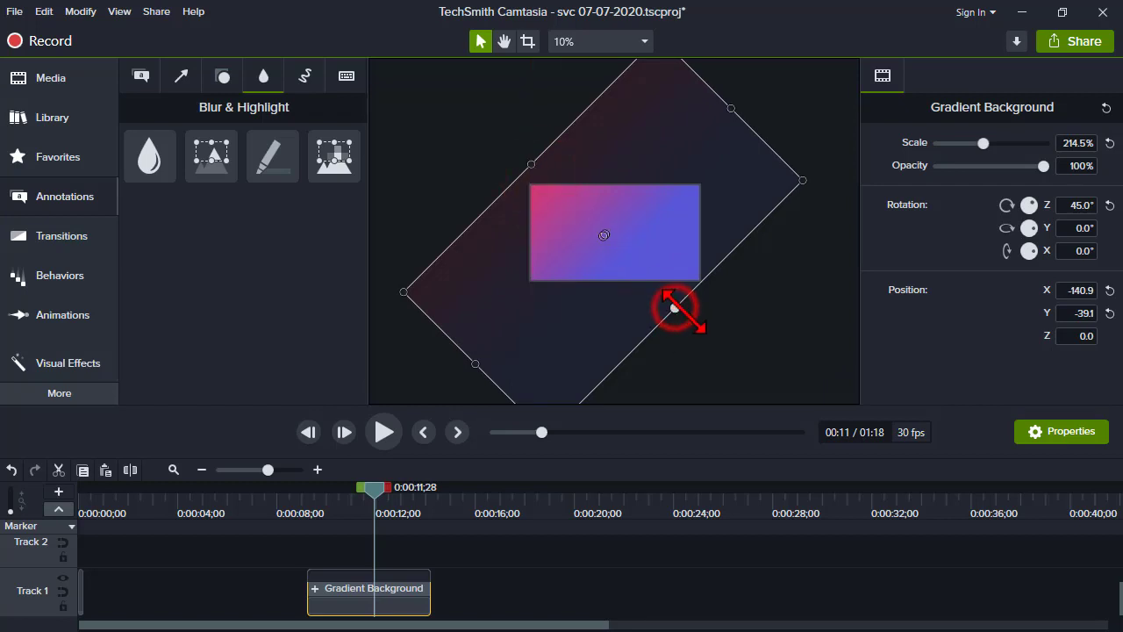
pyautogui.moveTo(674, 306); pyautogui.dragTo(684, 316)
pyautogui.moveTo(608, 236)
pyautogui.mouseDown()
pyautogui.moveTo(585, 247)
pyautogui.moveTo(619, 273)
pyautogui.moveTo(659, 271)
pyautogui.moveTo(614, 246)
pyautogui.mouseUp()
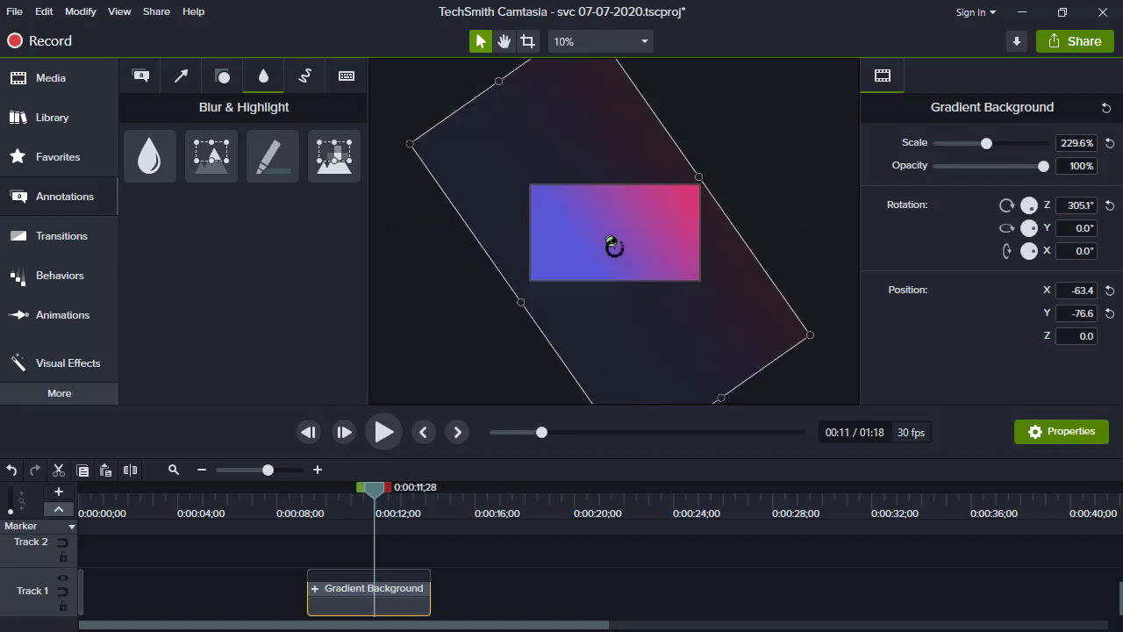
pyautogui.click(341, 502)
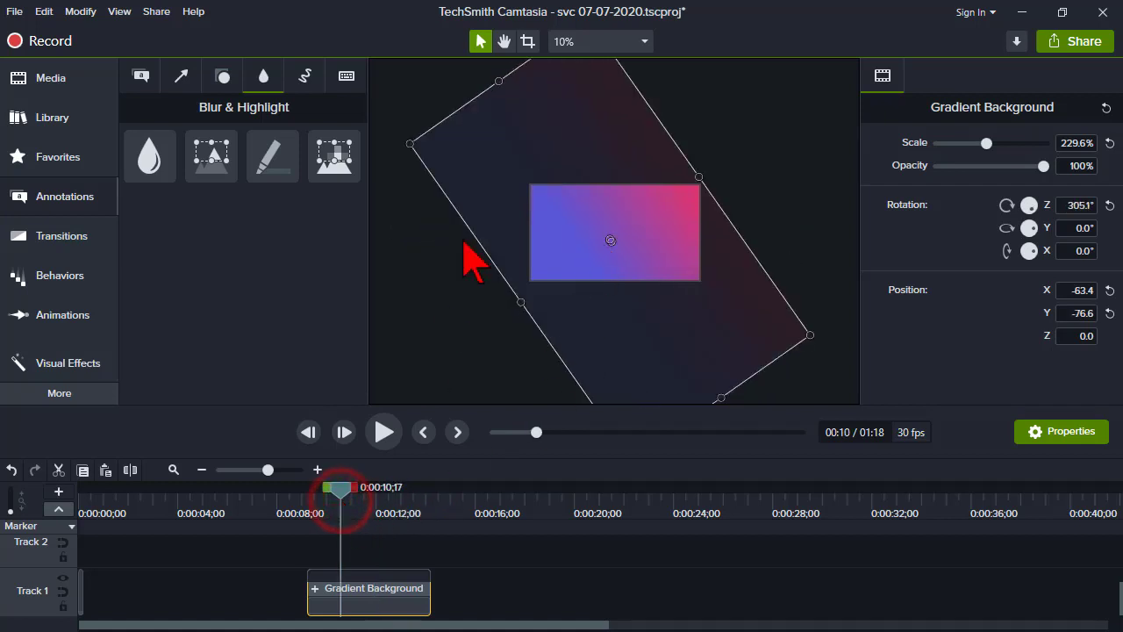
# Fit the preview to the canvas and extend the Gradient Background clip to a 10;07 duration
pyautogui.click(608, 43)
pyautogui.click(614, 64)
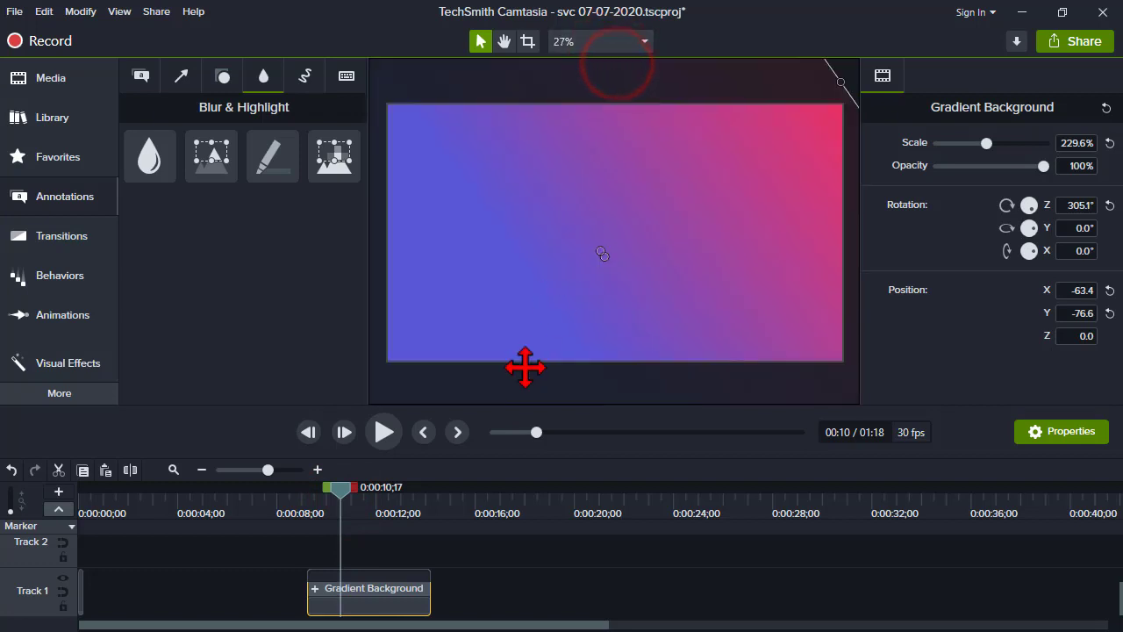
pyautogui.click(401, 504)
pyautogui.moveTo(430, 604); pyautogui.dragTo(559, 605)
pyautogui.click(513, 502)
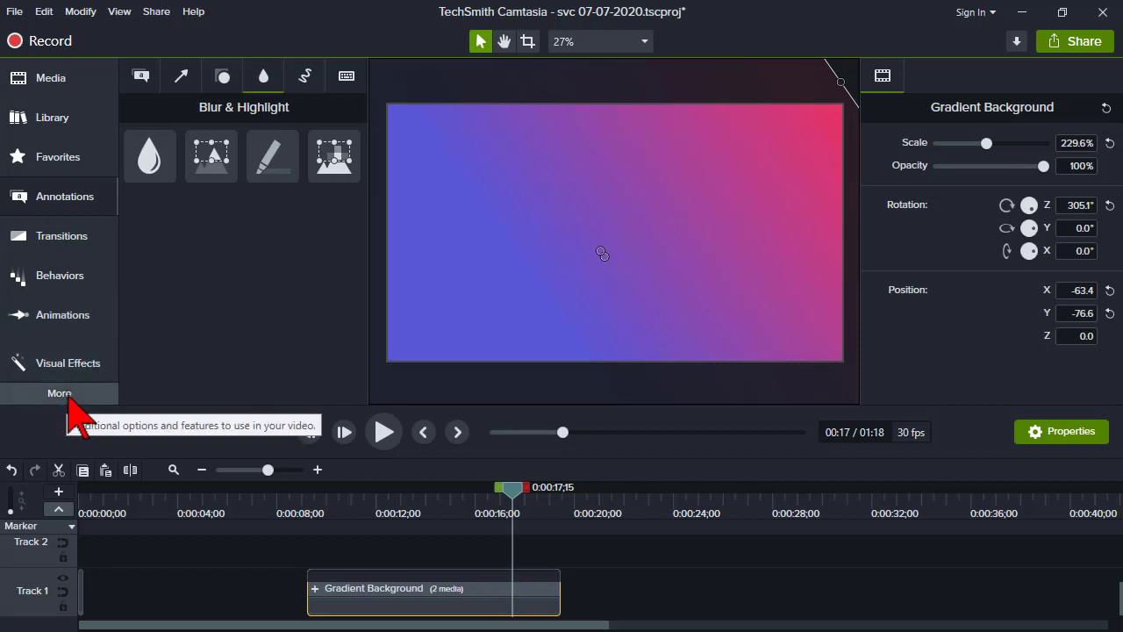
# Apply the Custom animation to the clip, starting at about 8 seconds
pyautogui.click(71, 318)
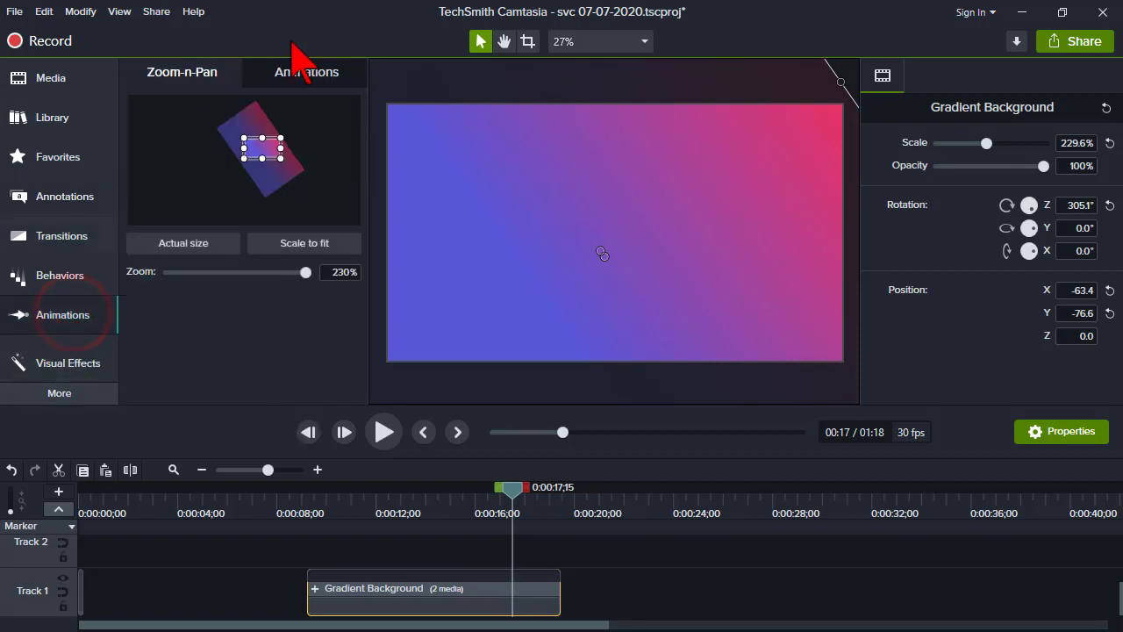
pyautogui.click(307, 70)
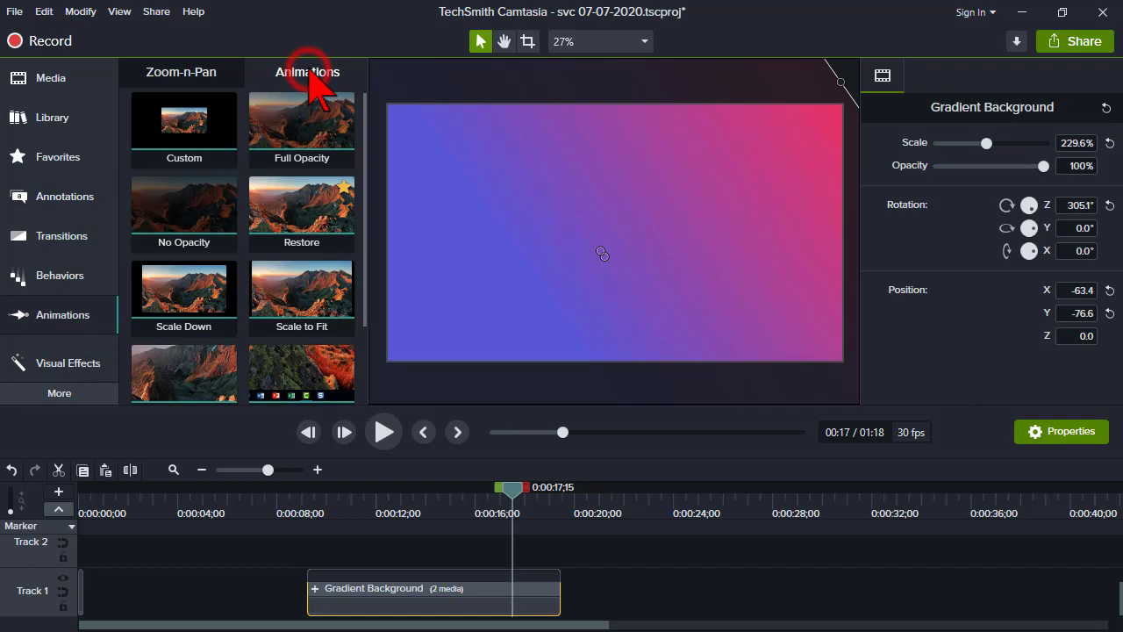
pyautogui.rightClick(193, 134)
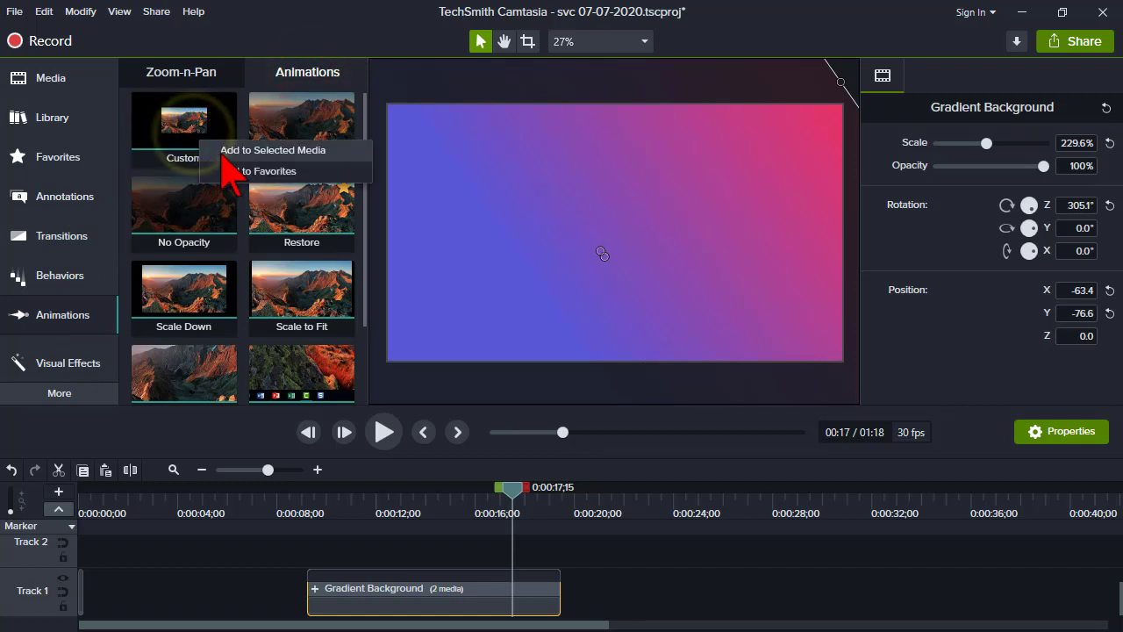
pyautogui.click(224, 149)
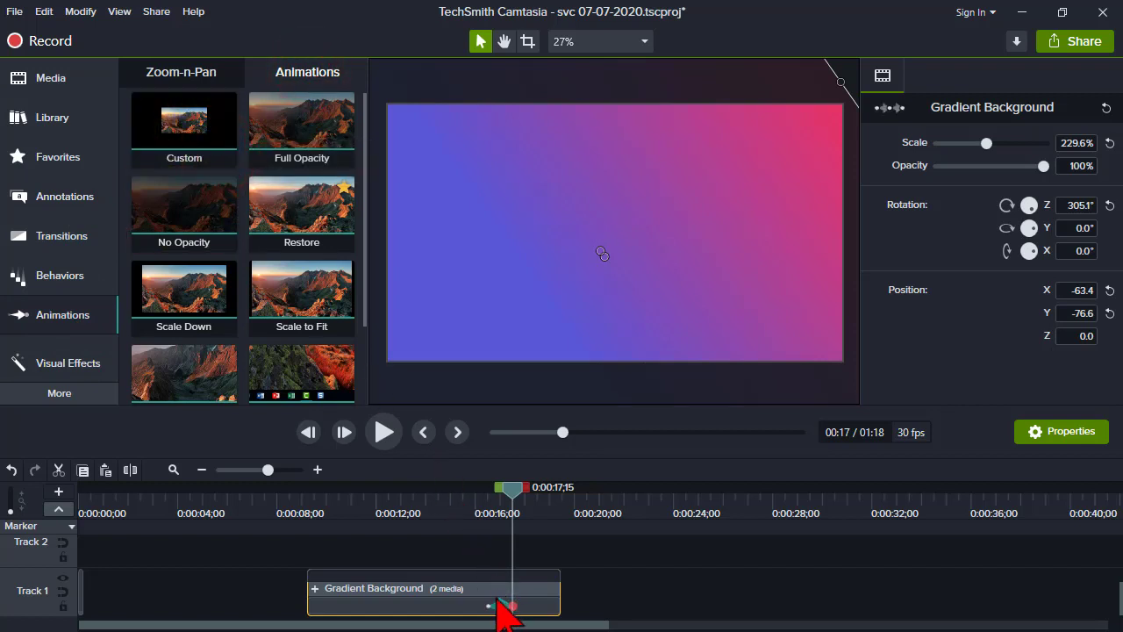
pyautogui.moveTo(488, 606); pyautogui.dragTo(289, 614)
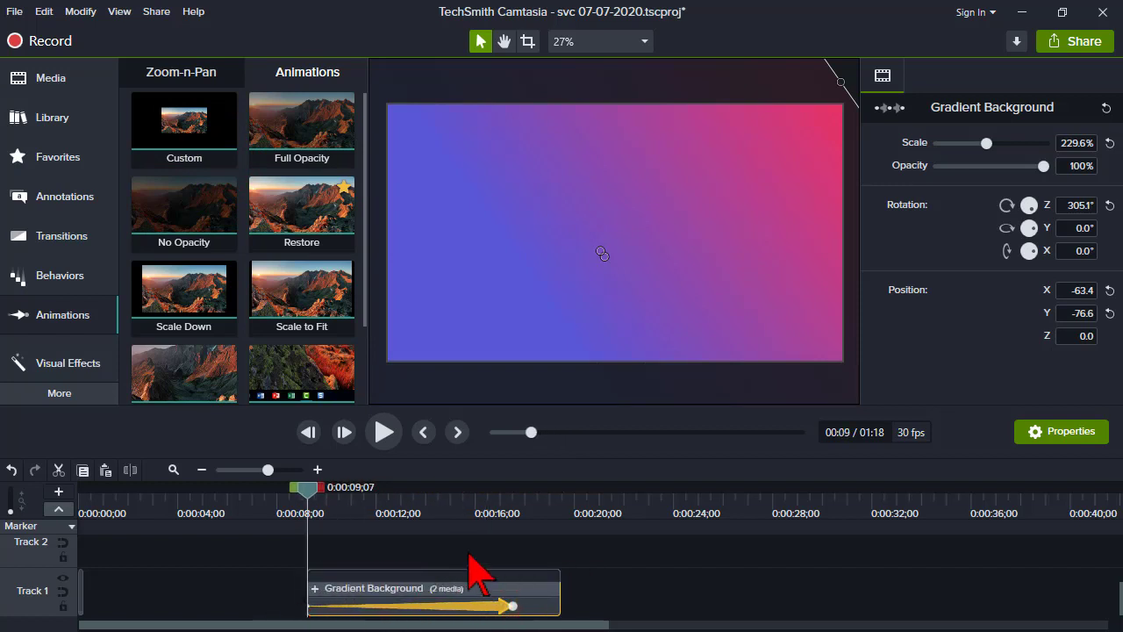
# Reset rotation to 0°, set 90° Z rotation at the animation end, and stretch it to the clip's end
pyautogui.click(1108, 205)
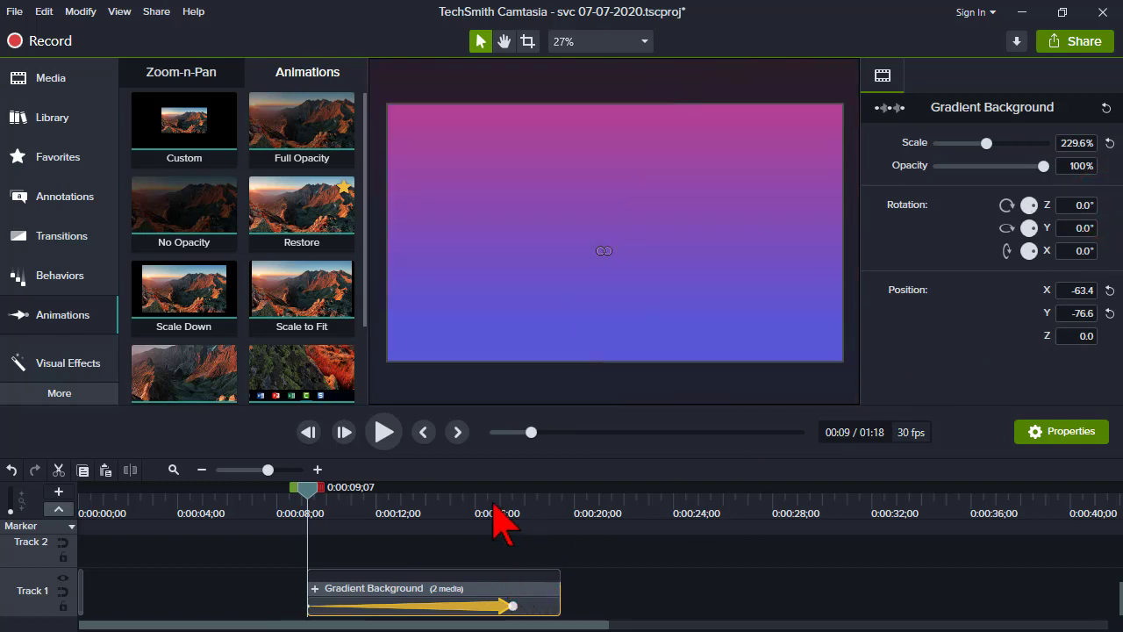
pyautogui.moveTo(496, 516); pyautogui.dragTo(512, 514)
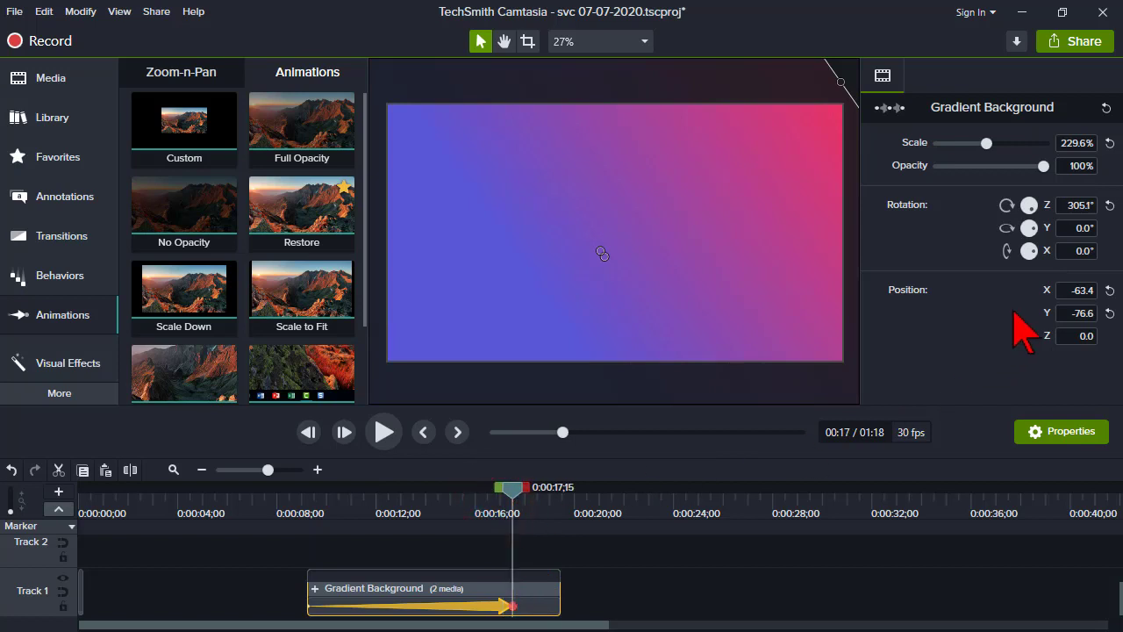
pyautogui.doubleClick(1081, 204)
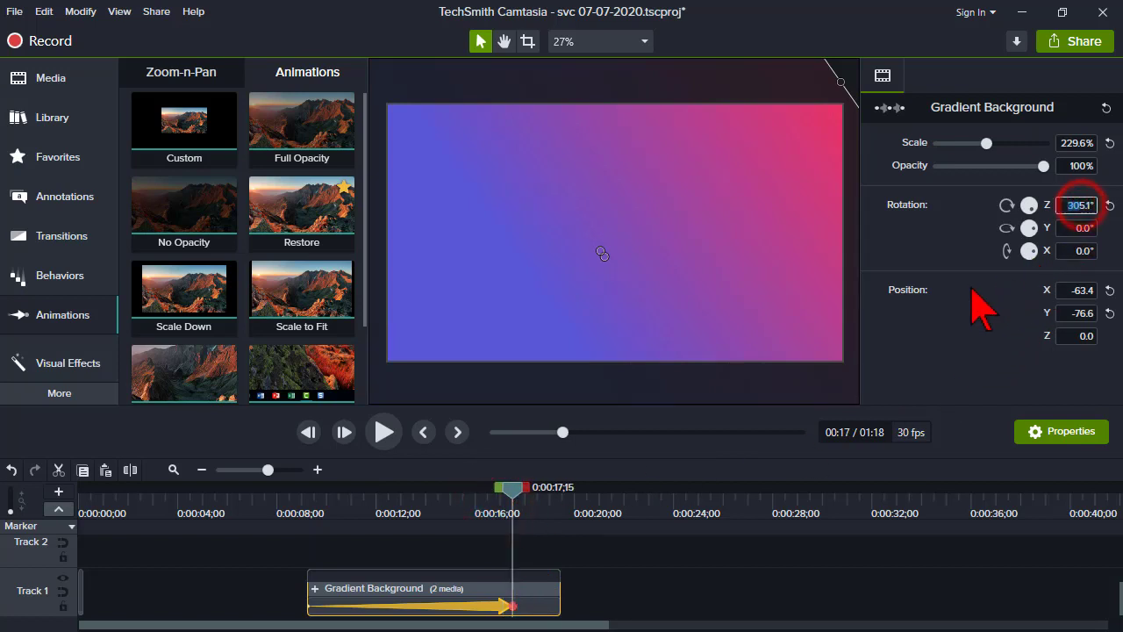
pyautogui.doubleClick(1076, 205)
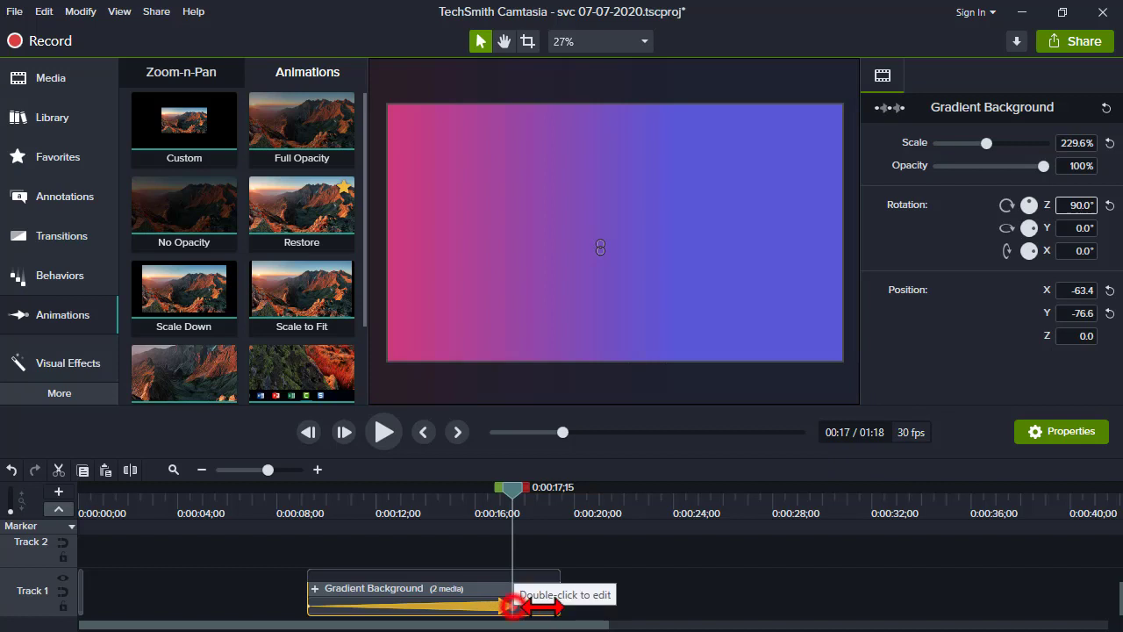
pyautogui.moveTo(513, 606); pyautogui.dragTo(559, 606)
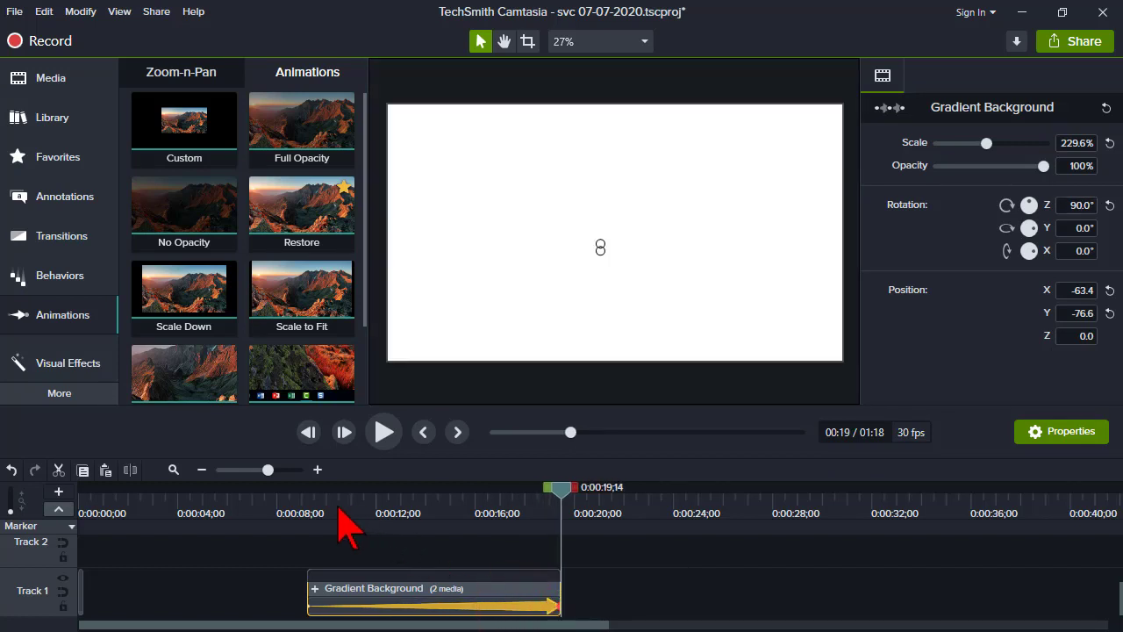
pyautogui.click(295, 506)
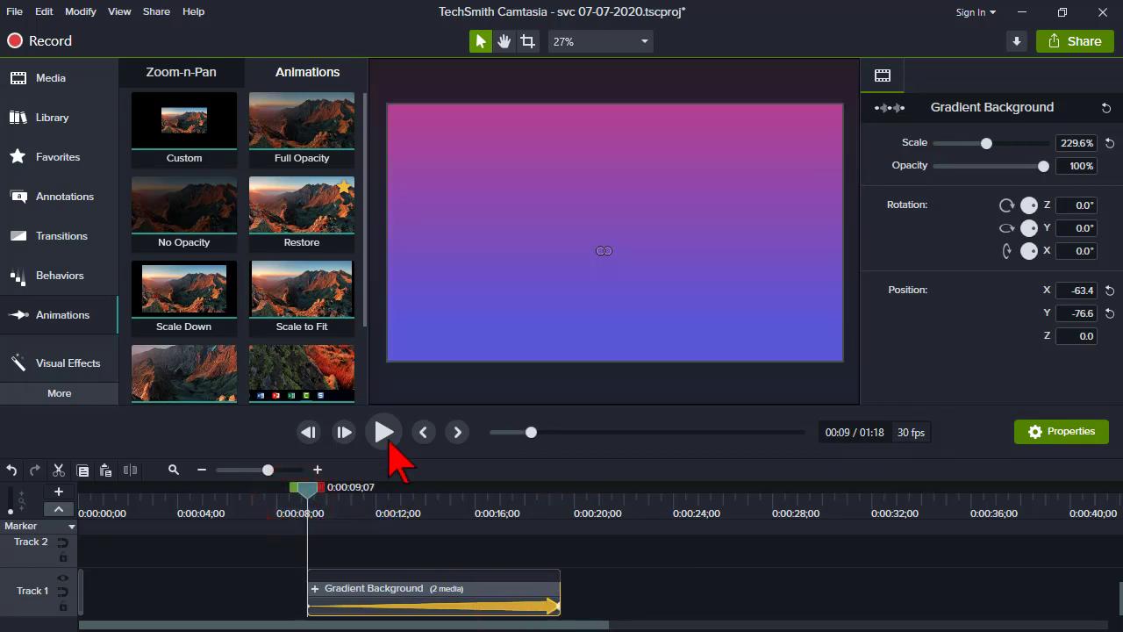
# Set the animation's end Z rotation to 1,800° and preview the spinning gradient
pyautogui.click(386, 433)
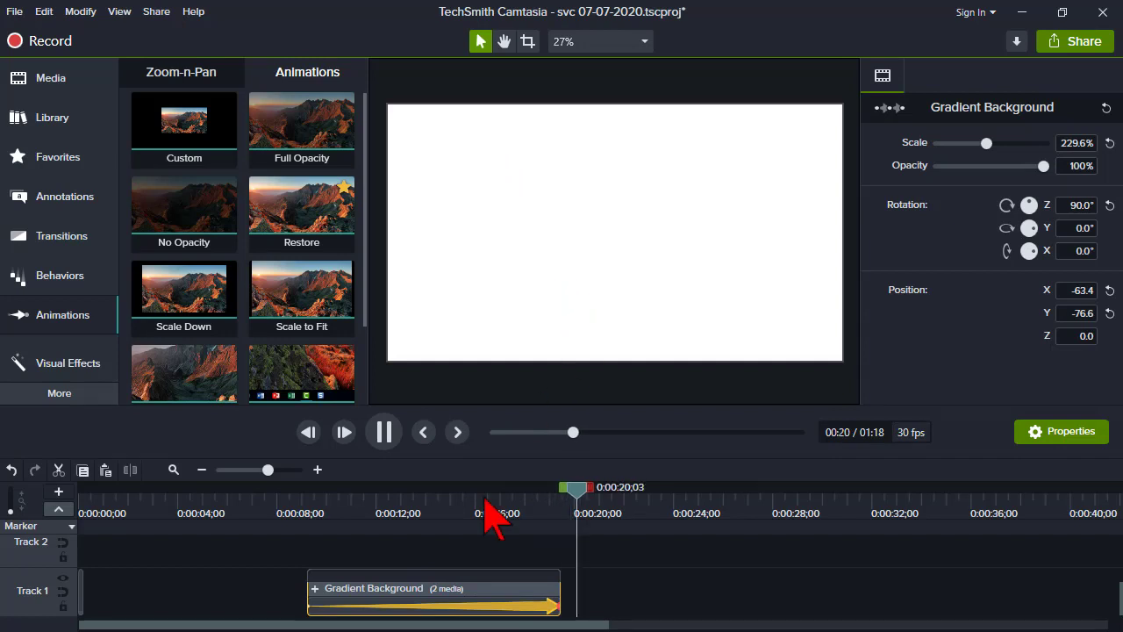
pyautogui.click(457, 508)
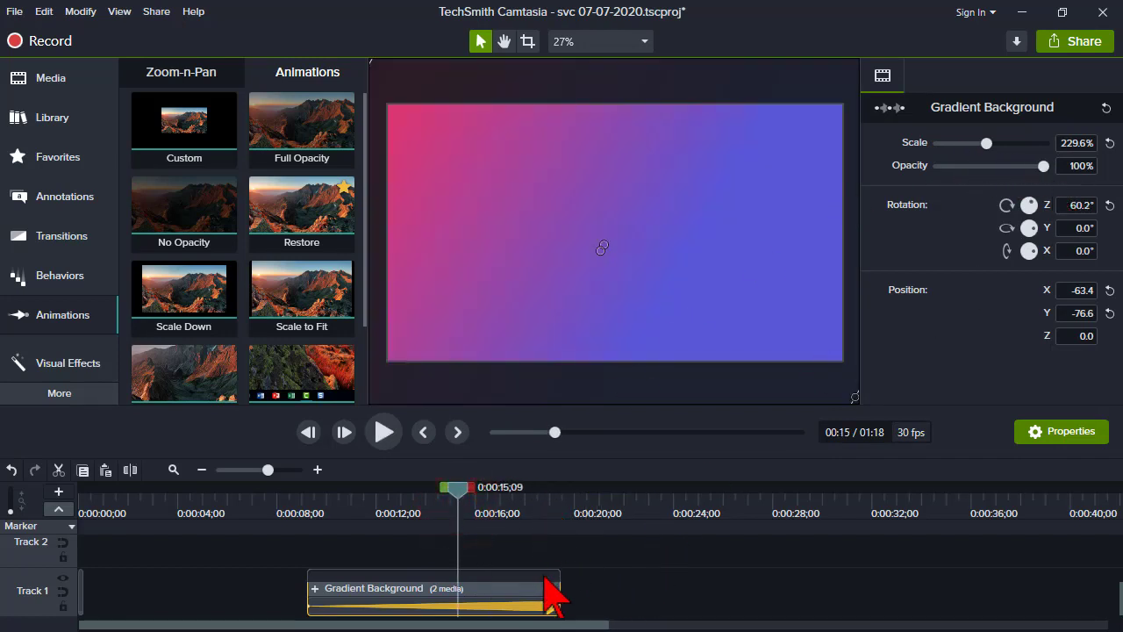
pyautogui.click(541, 605)
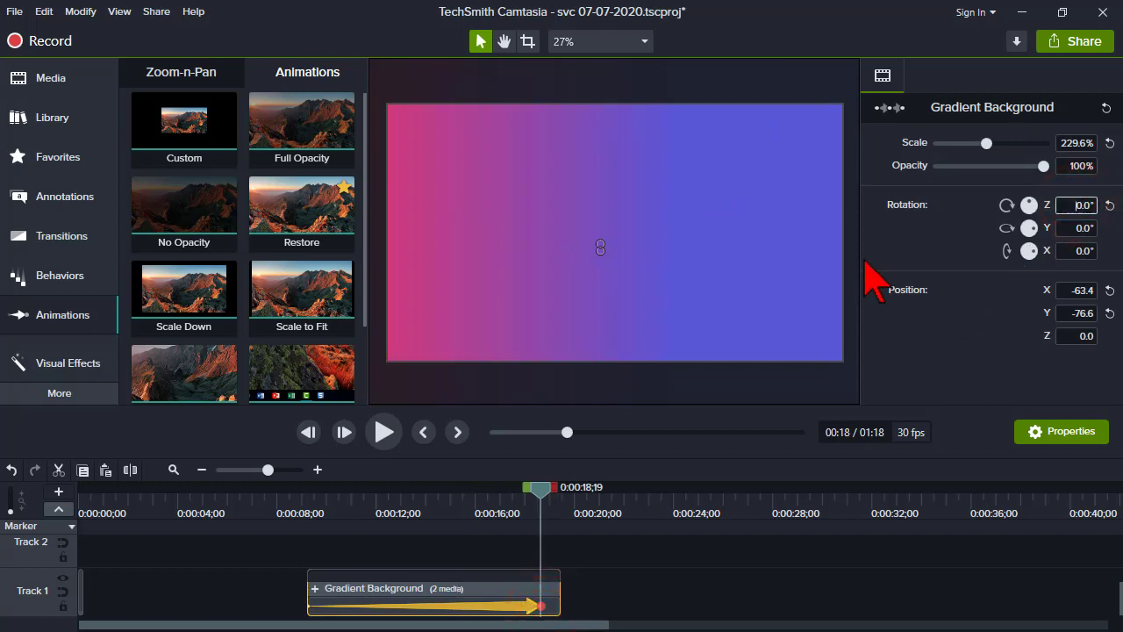
pyautogui.click(383, 431)
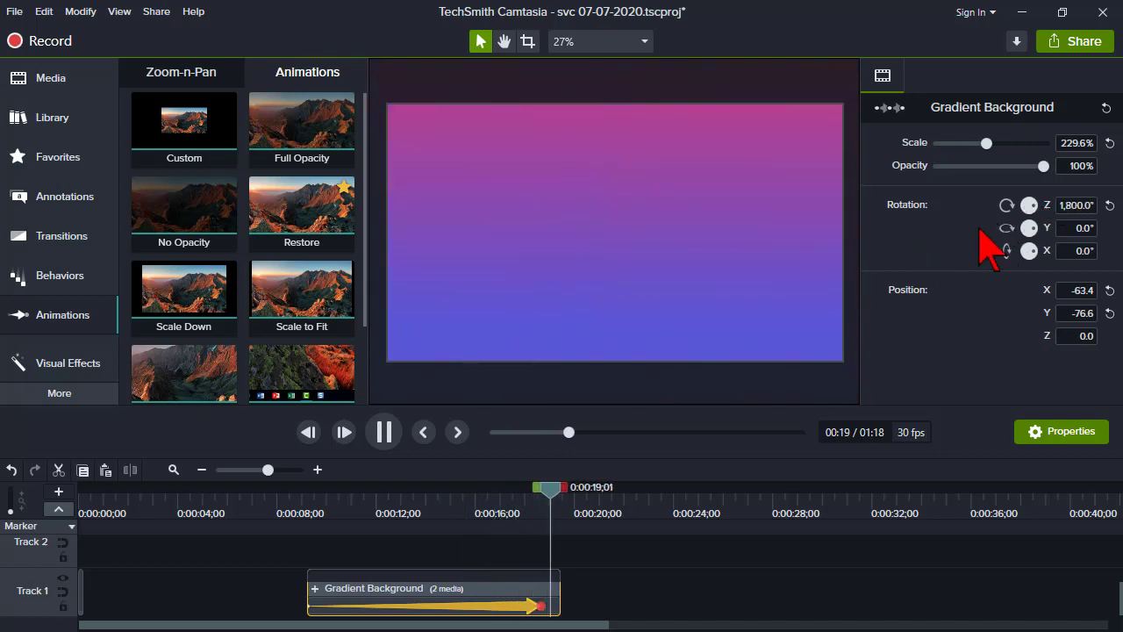
pyautogui.press('space')
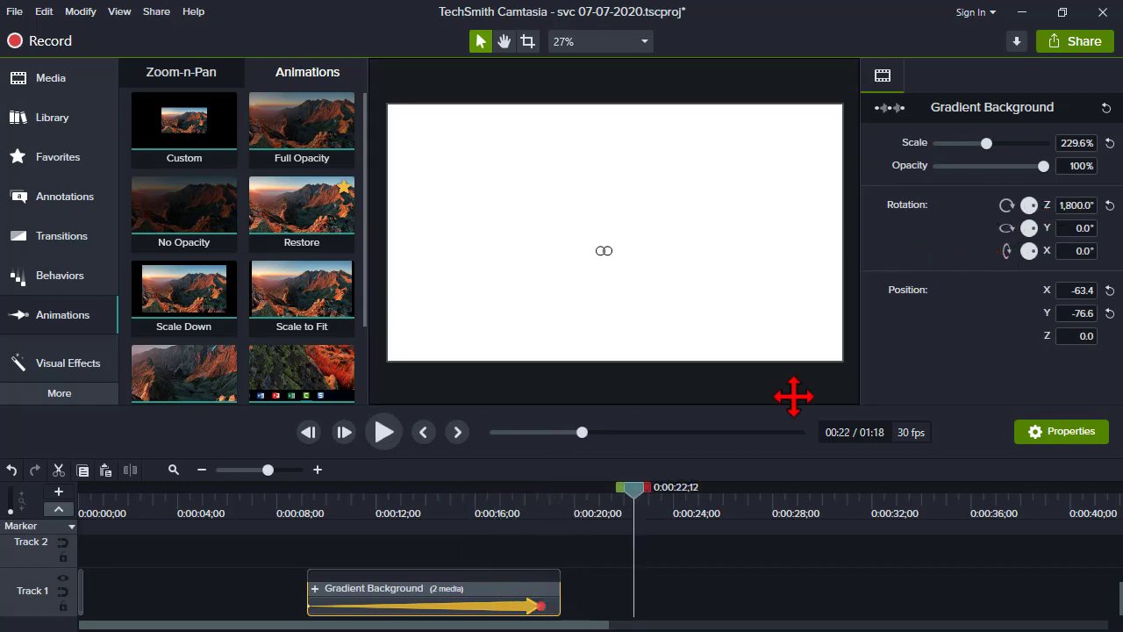
pyautogui.click(454, 505)
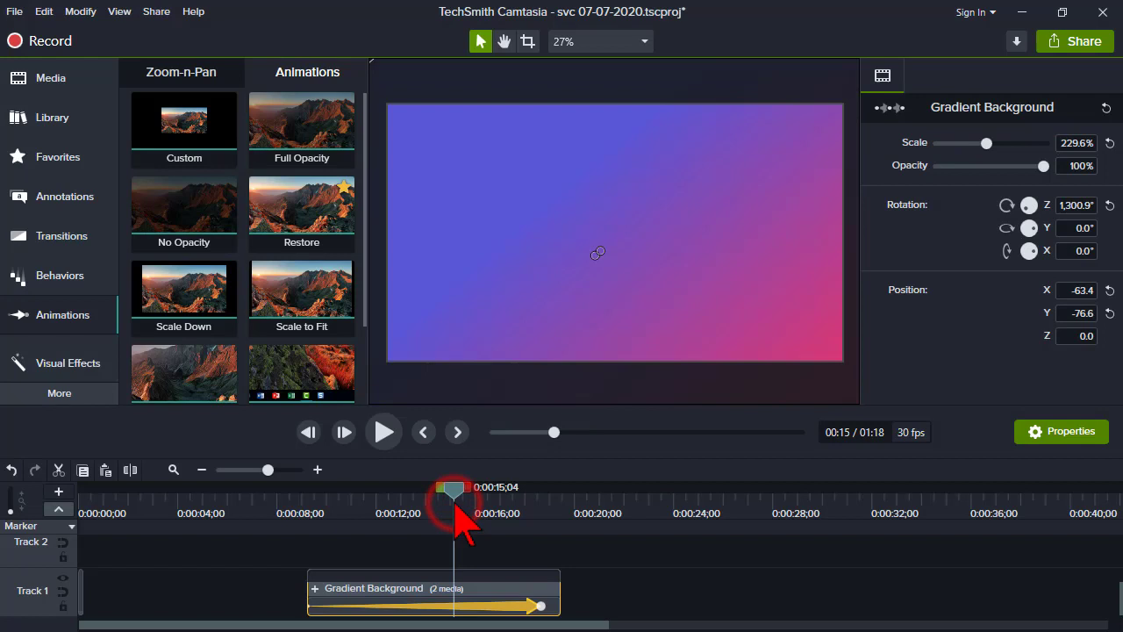
pyautogui.click(481, 616)
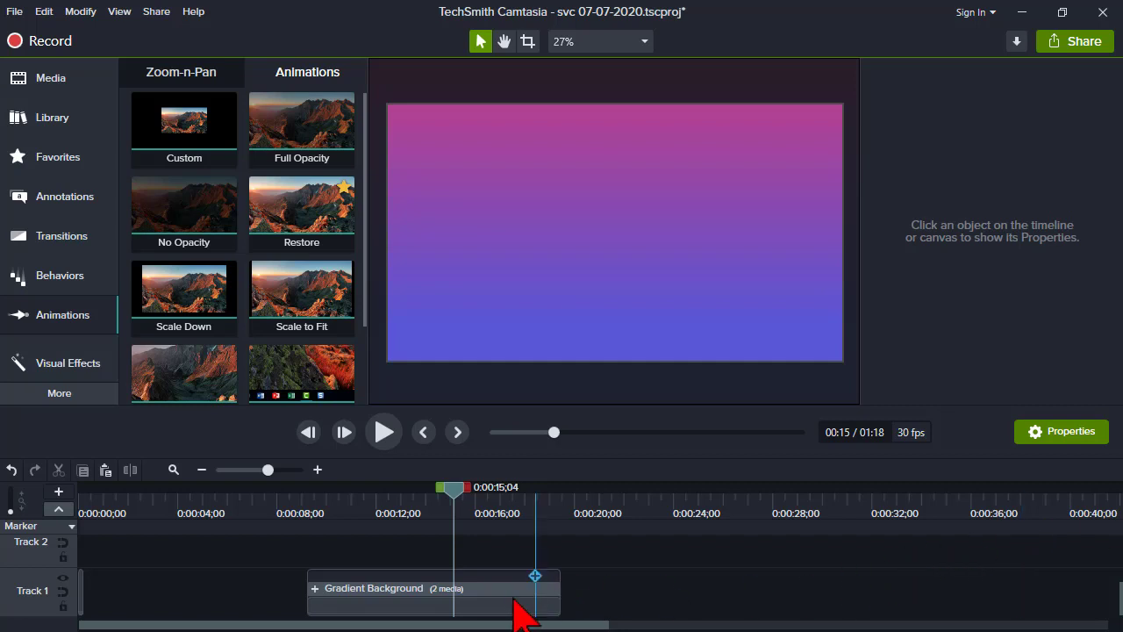
# Make the animation end at 45° and move its start to the clip's beginning
pyautogui.click(505, 496)
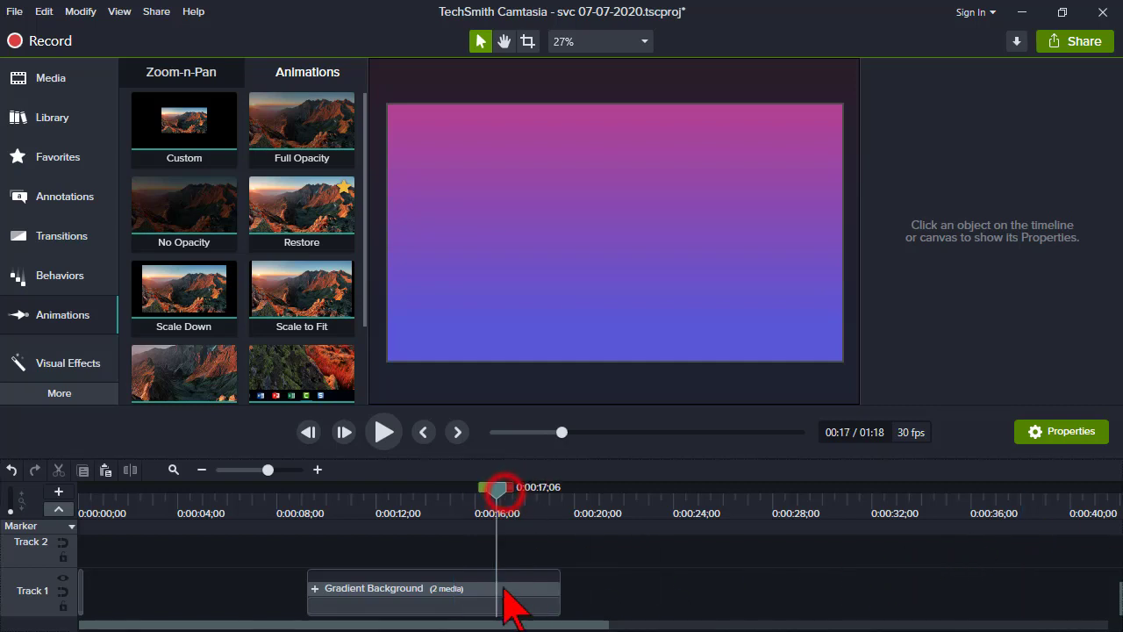
pyautogui.click(503, 606)
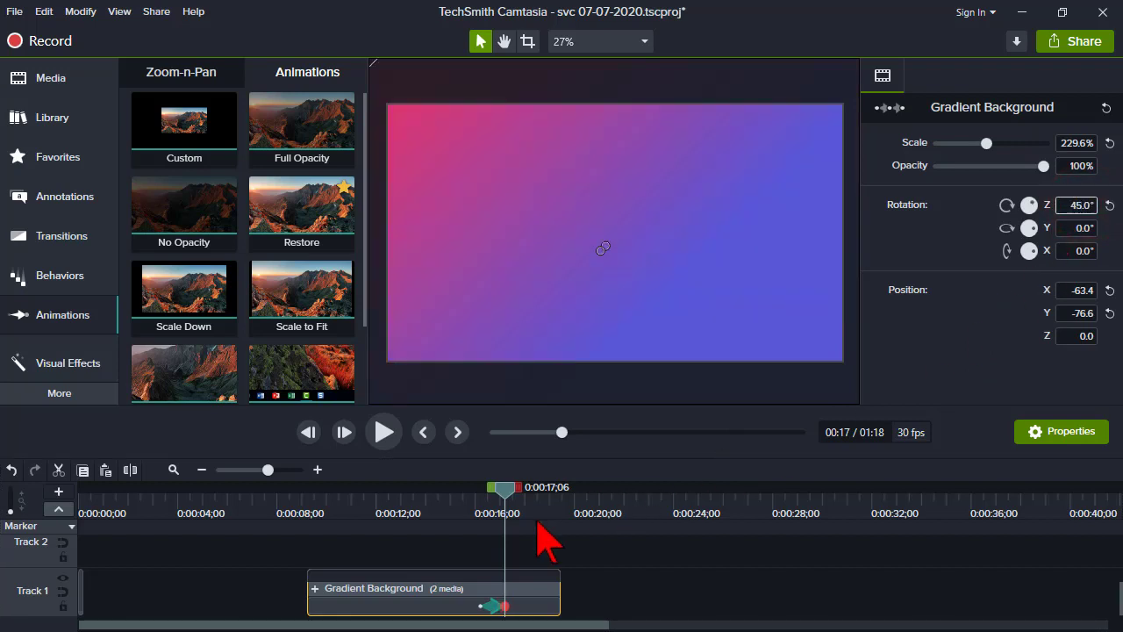
pyautogui.moveTo(474, 606); pyautogui.dragTo(317, 600)
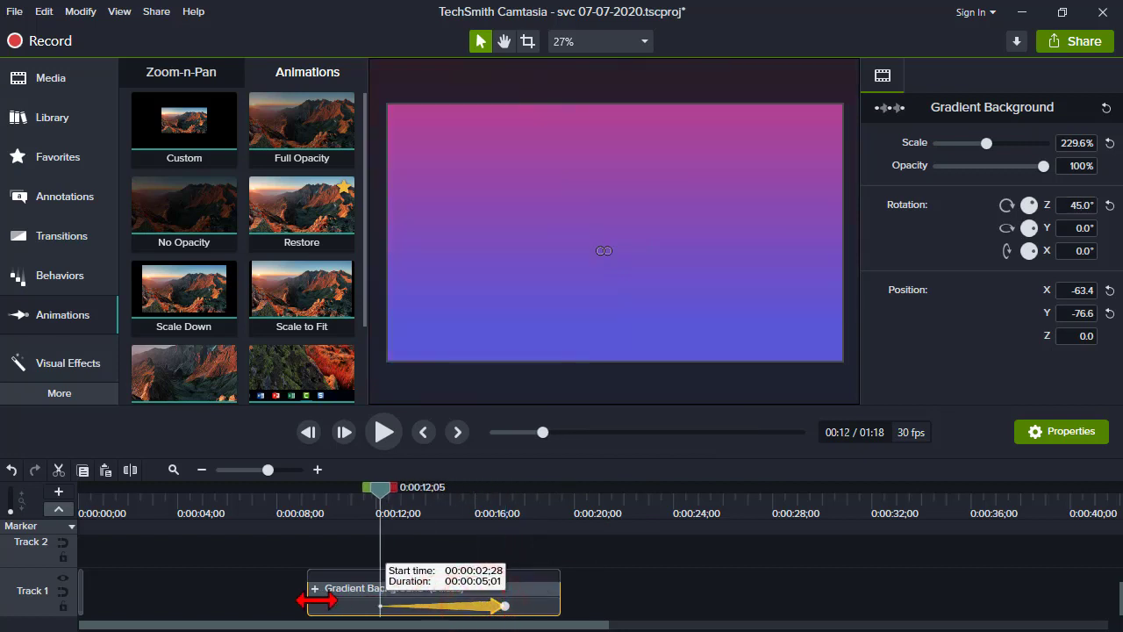
pyautogui.click(525, 246)
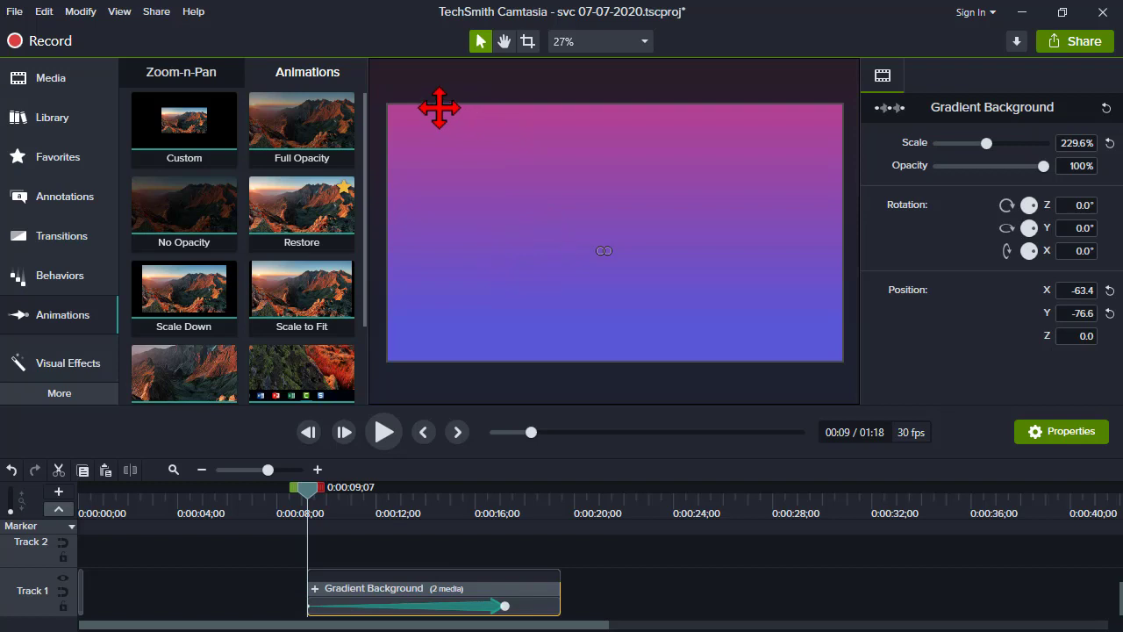
# Preview the 0° to 45° rotation and lengthen the clip to about 26 seconds
pyautogui.scroll(-3, 625, 174)
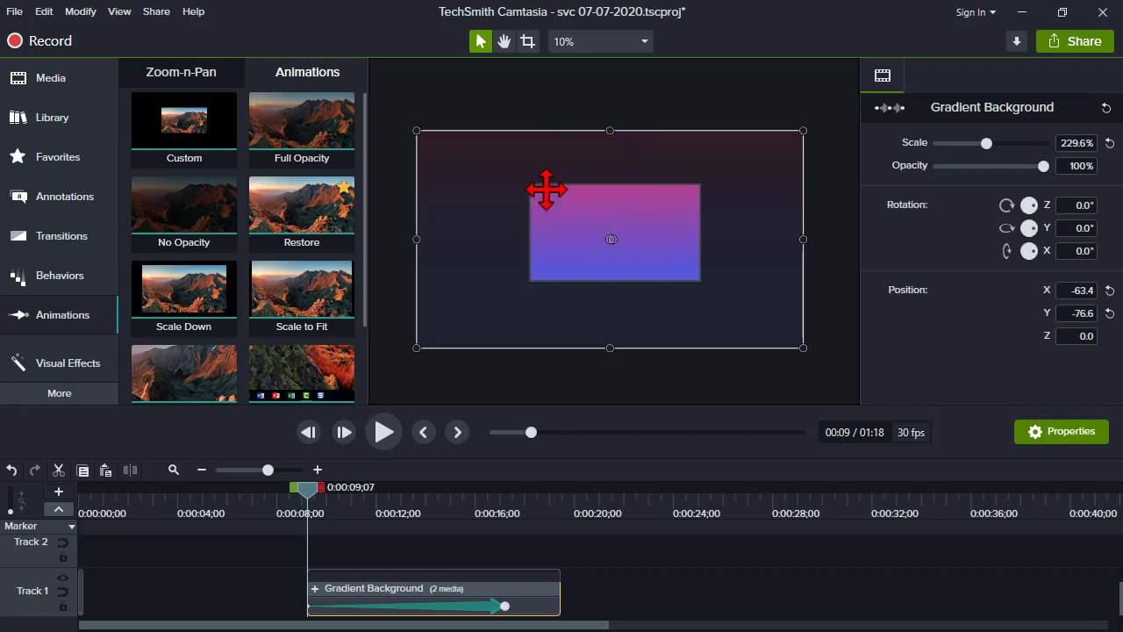
pyautogui.click(385, 434)
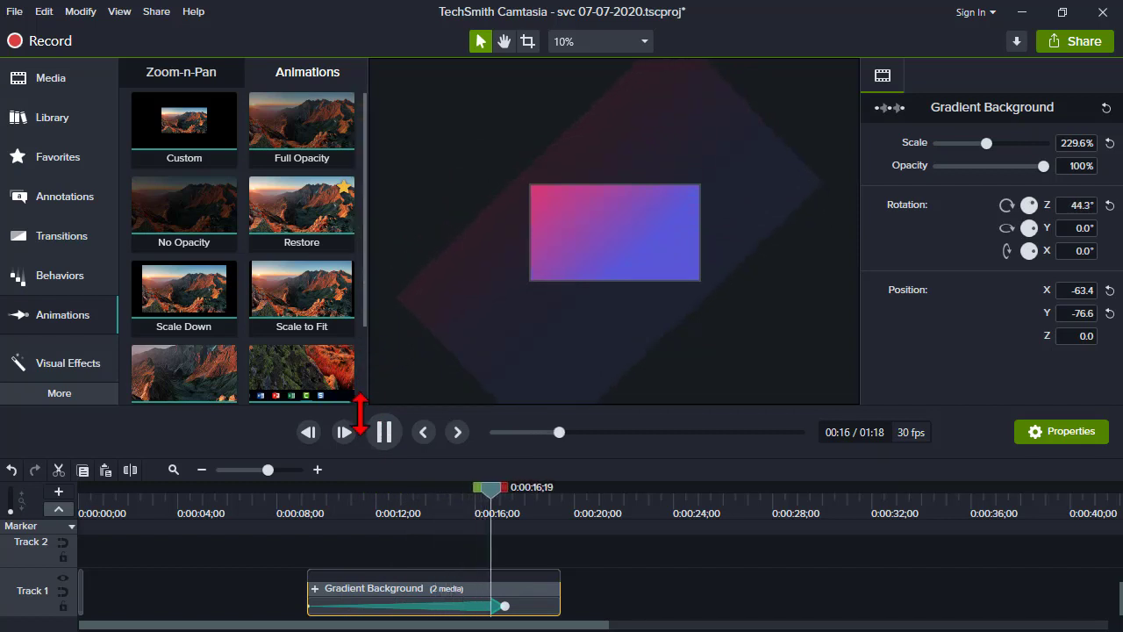
pyautogui.click(547, 586)
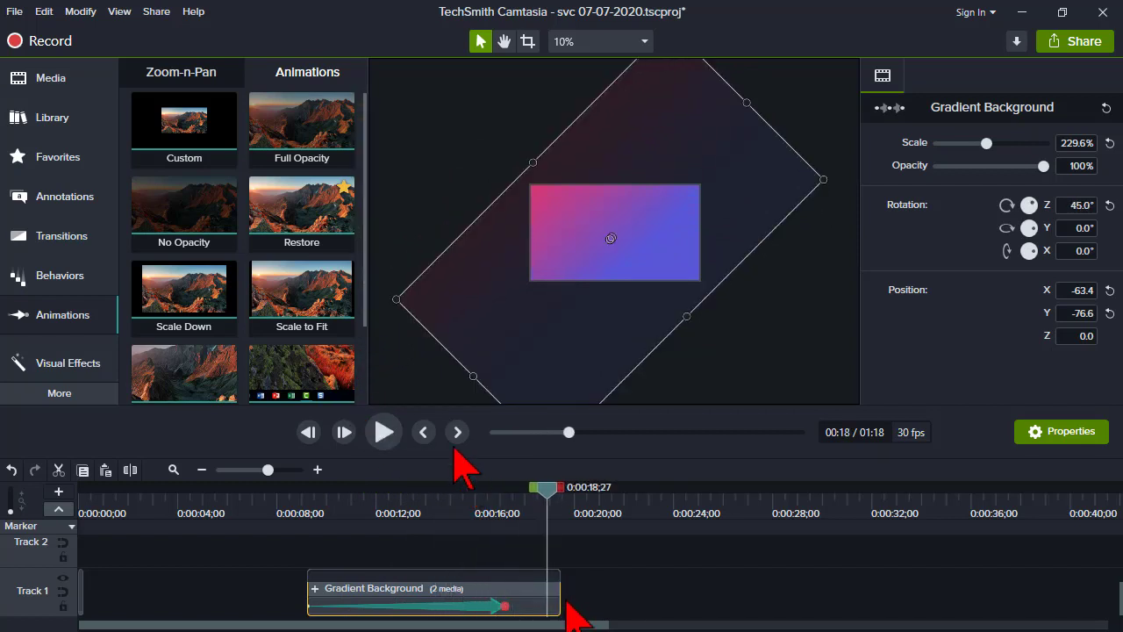
pyautogui.moveTo(559, 605); pyautogui.dragTo(746, 614)
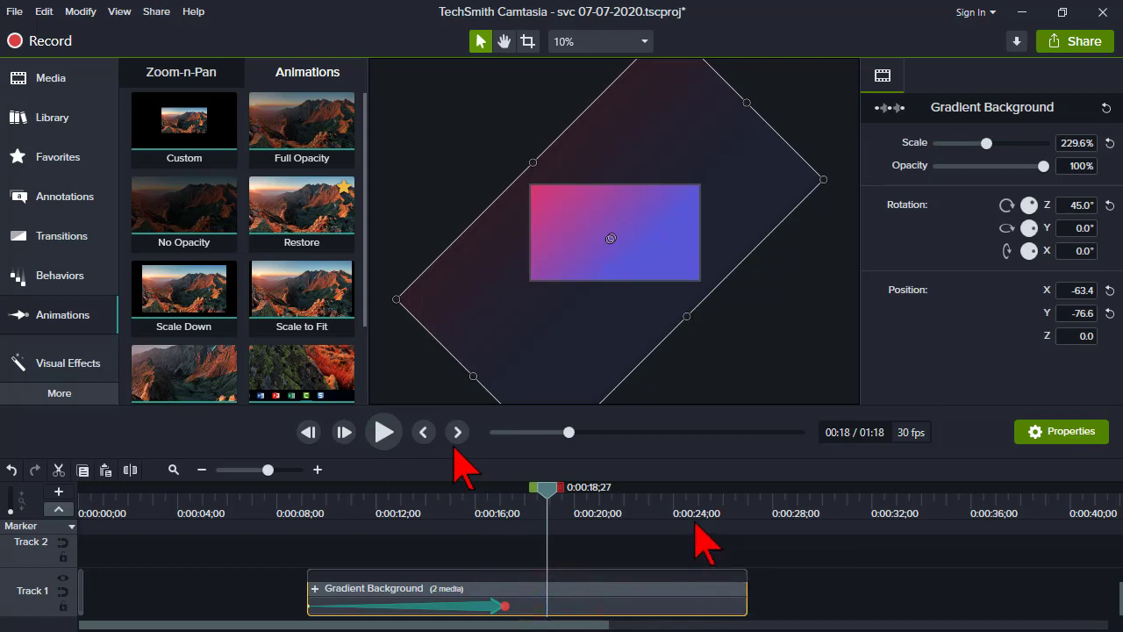
# Add a Restore animation spanning 0:00:17;06 to 0:00:24;25 and play back the result
pyautogui.click(694, 509)
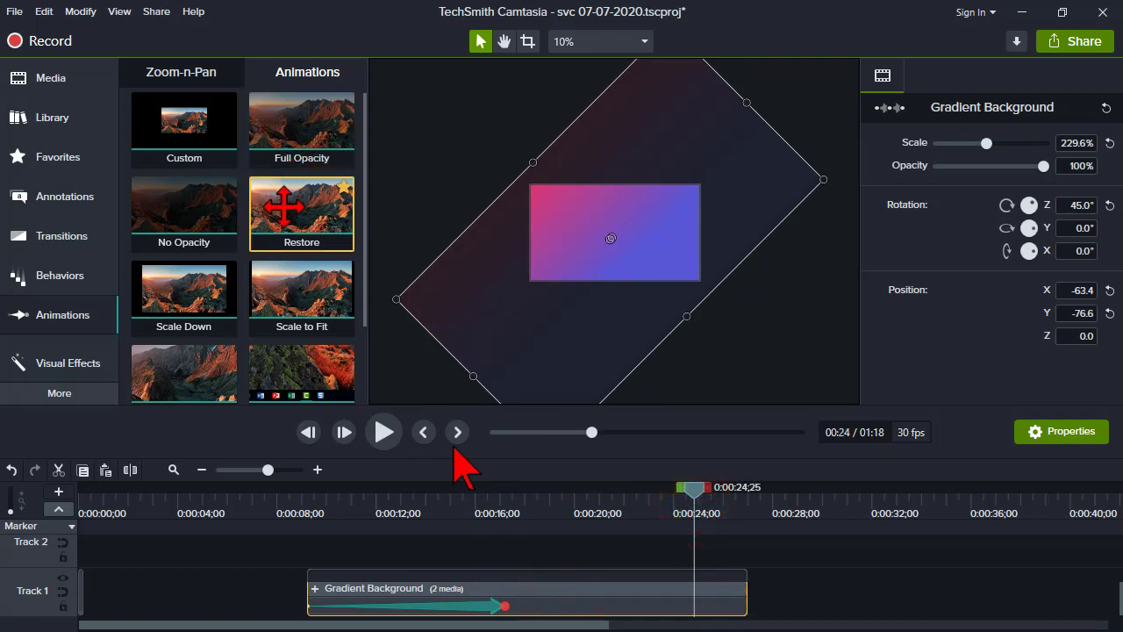
pyautogui.rightClick(287, 214)
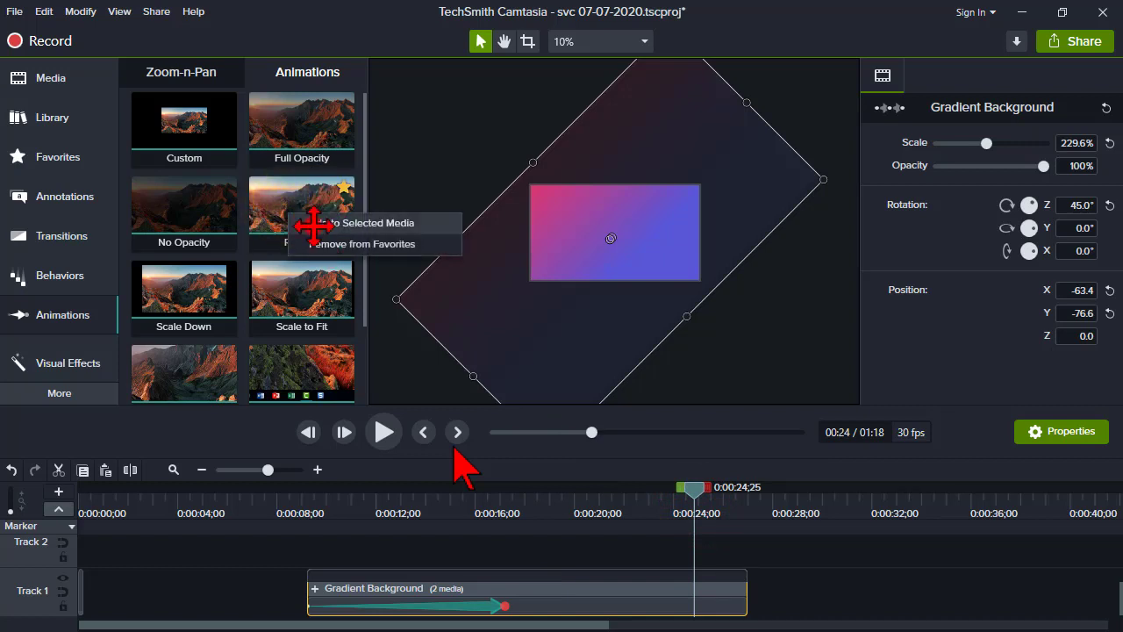
pyautogui.click(313, 224)
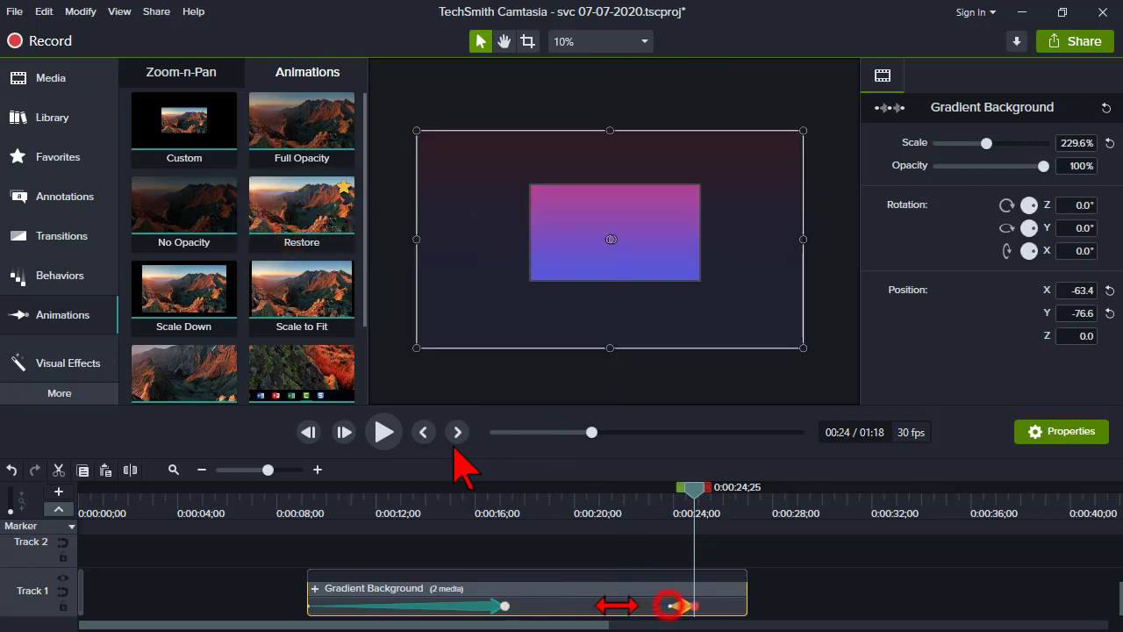
pyautogui.moveTo(668, 606); pyautogui.dragTo(504, 607)
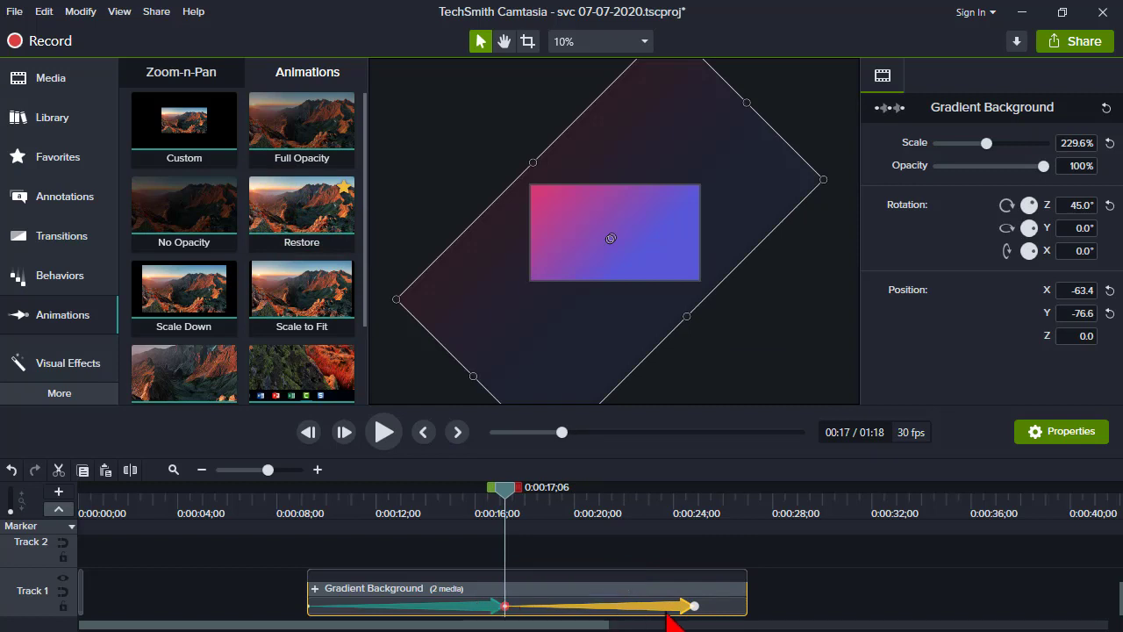
pyautogui.click(476, 514)
pyautogui.click(385, 431)
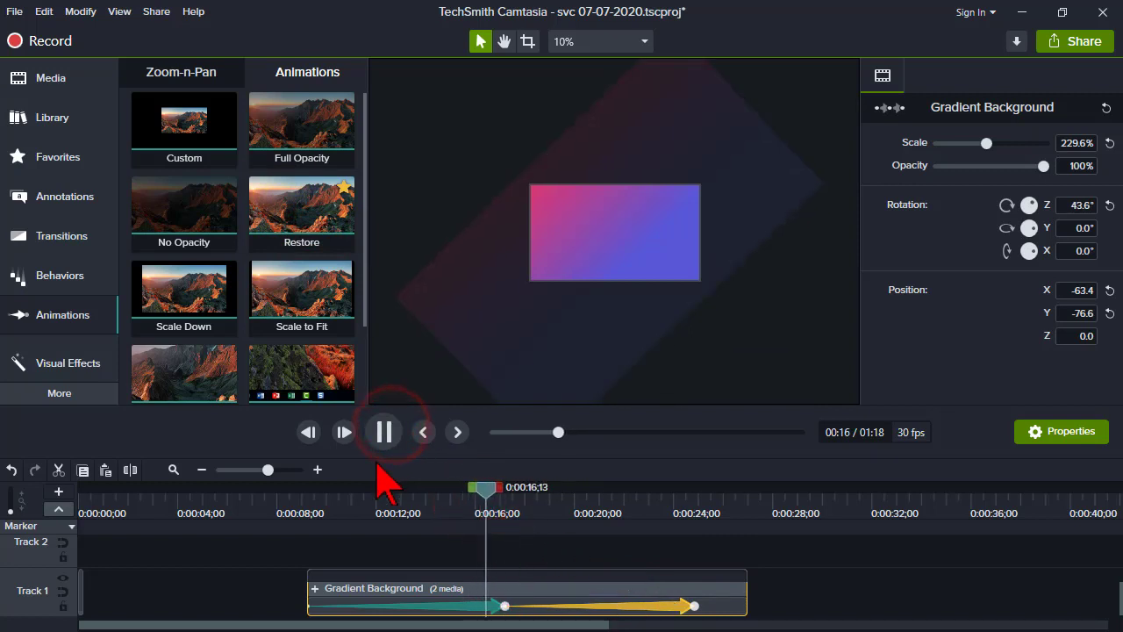